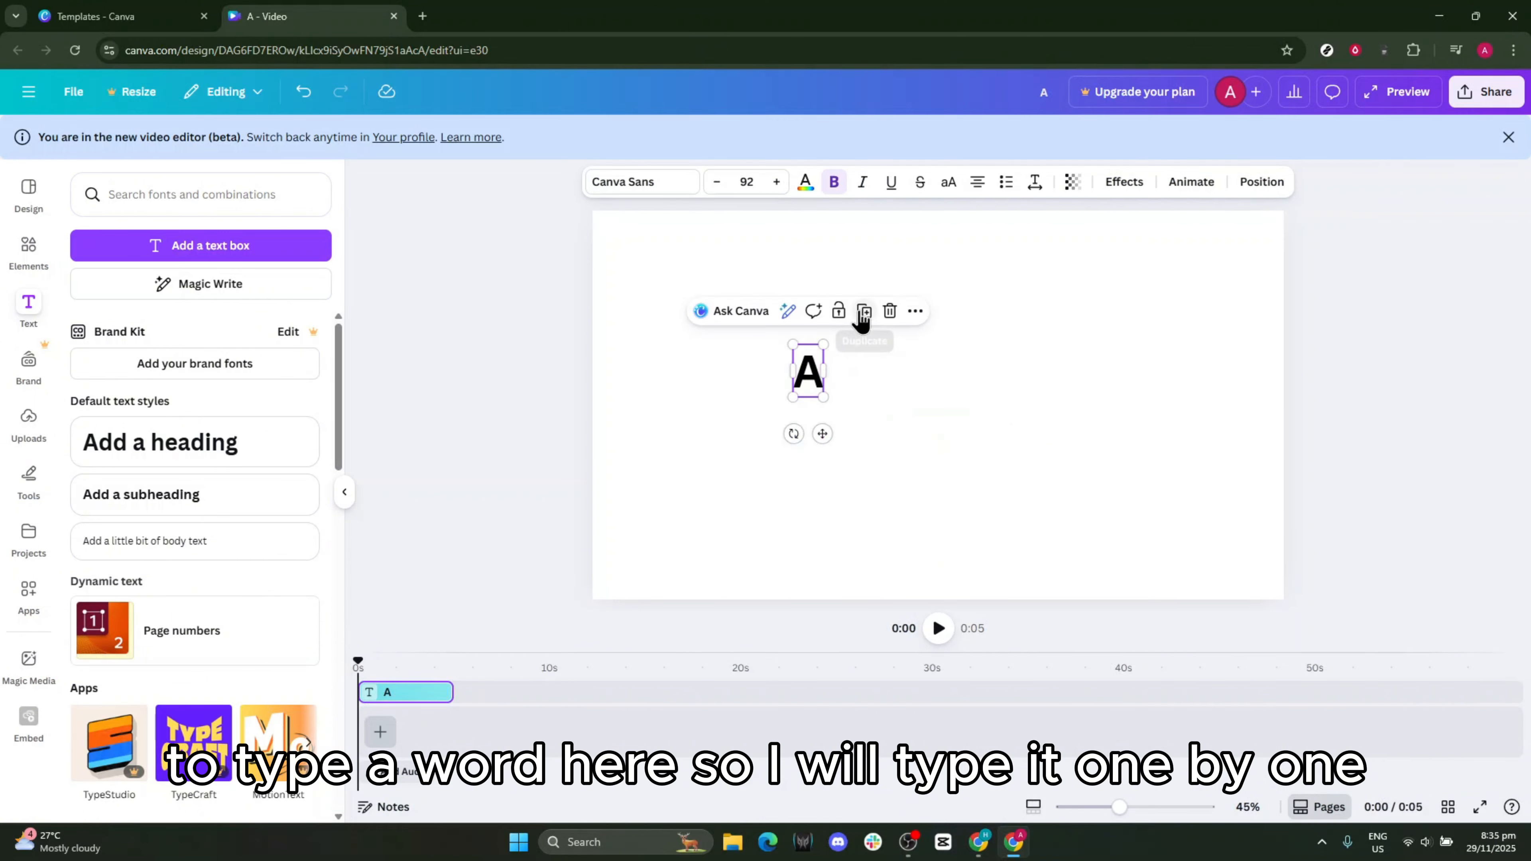
# - Duplicate the letter A text box and change the copy's text to N
pyautogui.click(862, 313)
pyautogui.doubleClick(835, 374)
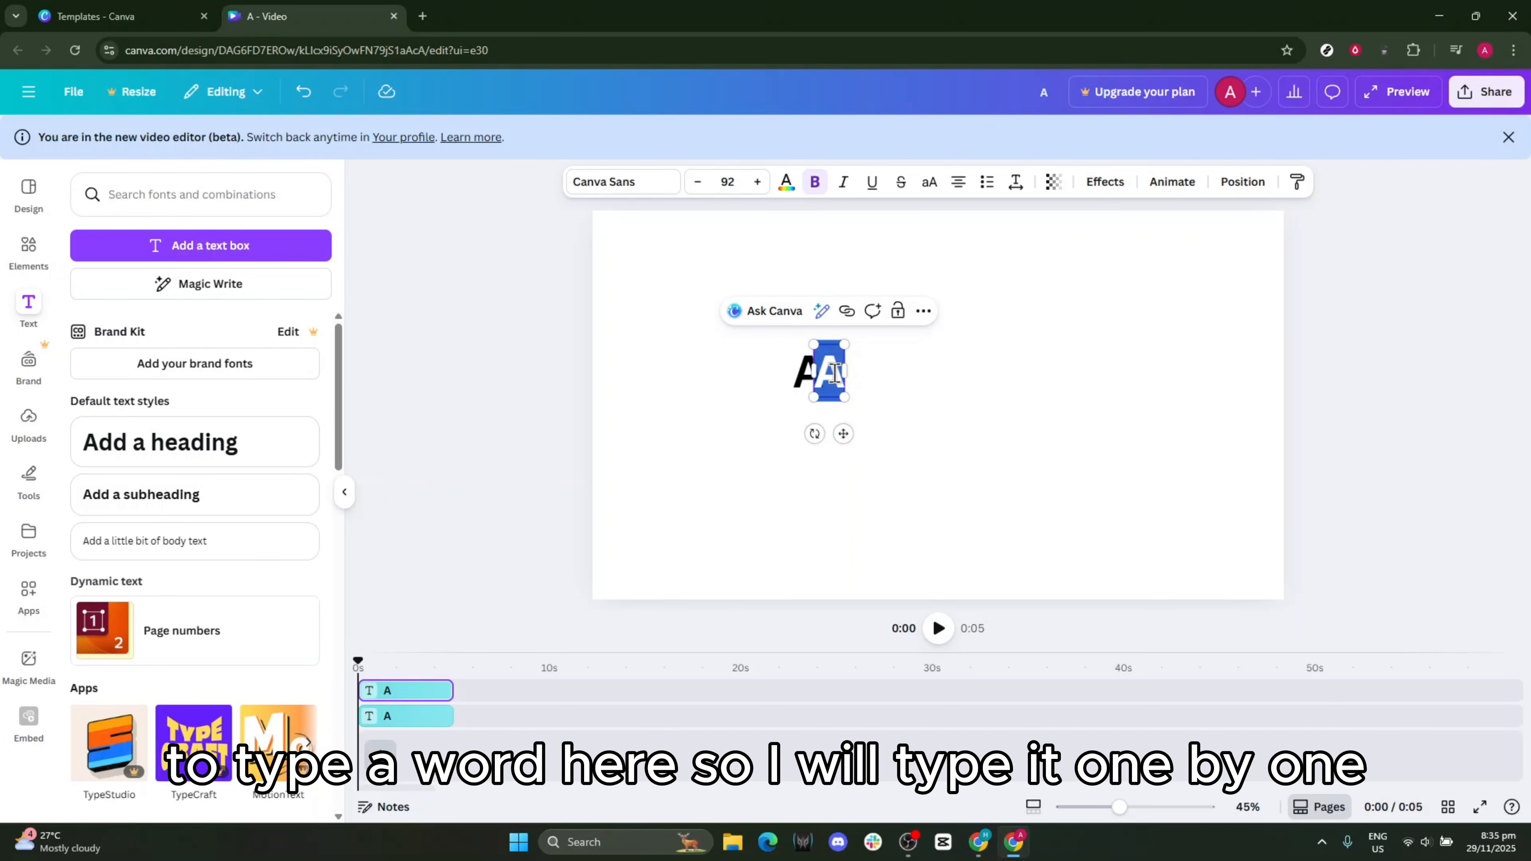
pyautogui.press('BackSpace')
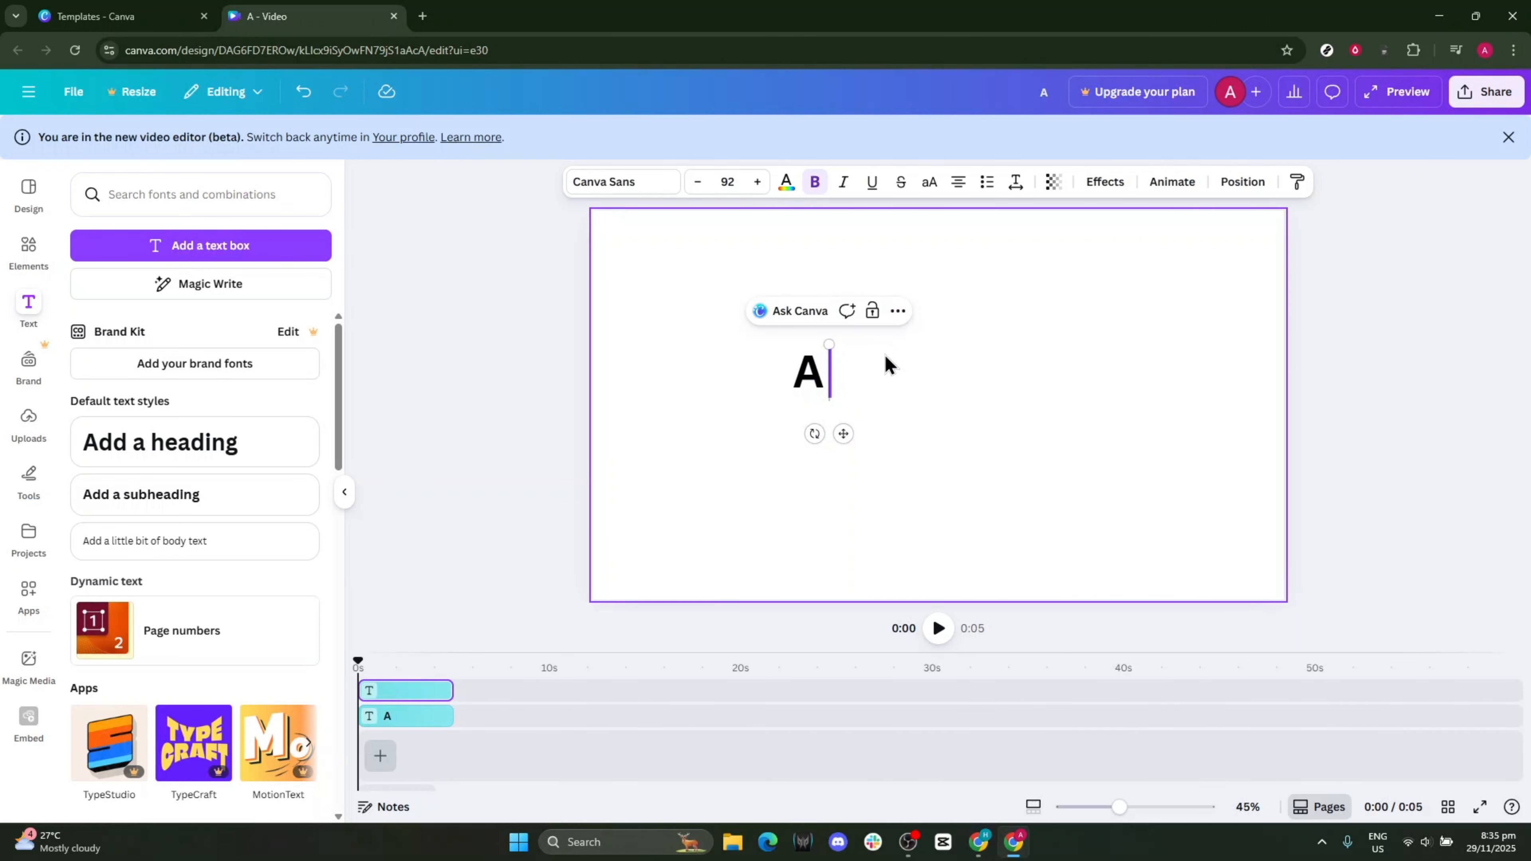
pyautogui.write('N')
pyautogui.press('Escape')
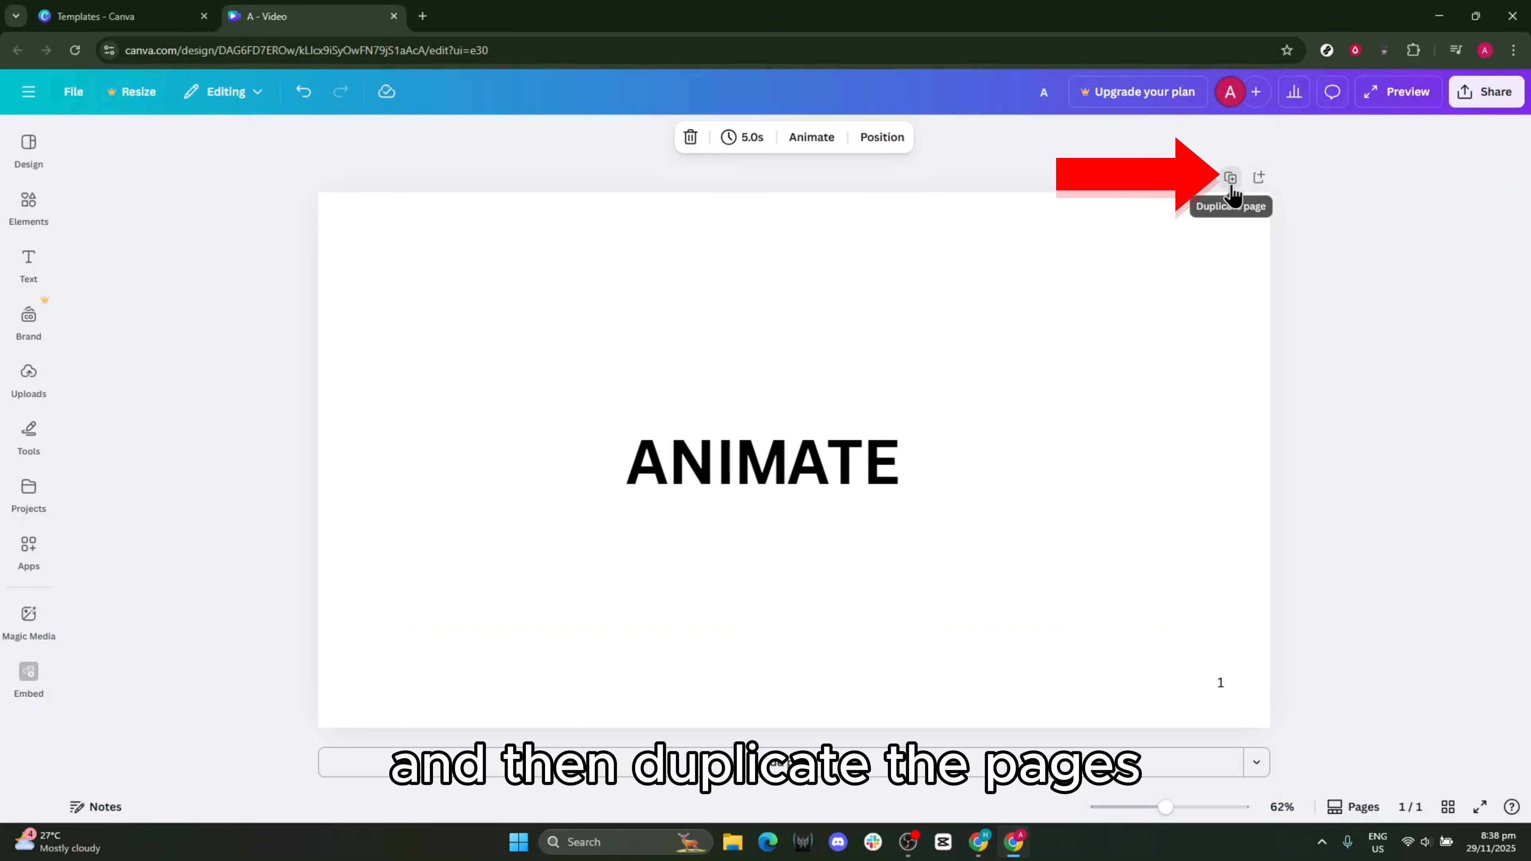
# - Duplicate the page and move the separate letters of ANIMATE closer together on page 2
pyautogui.click(1230, 180)
pyautogui.click(701, 493)
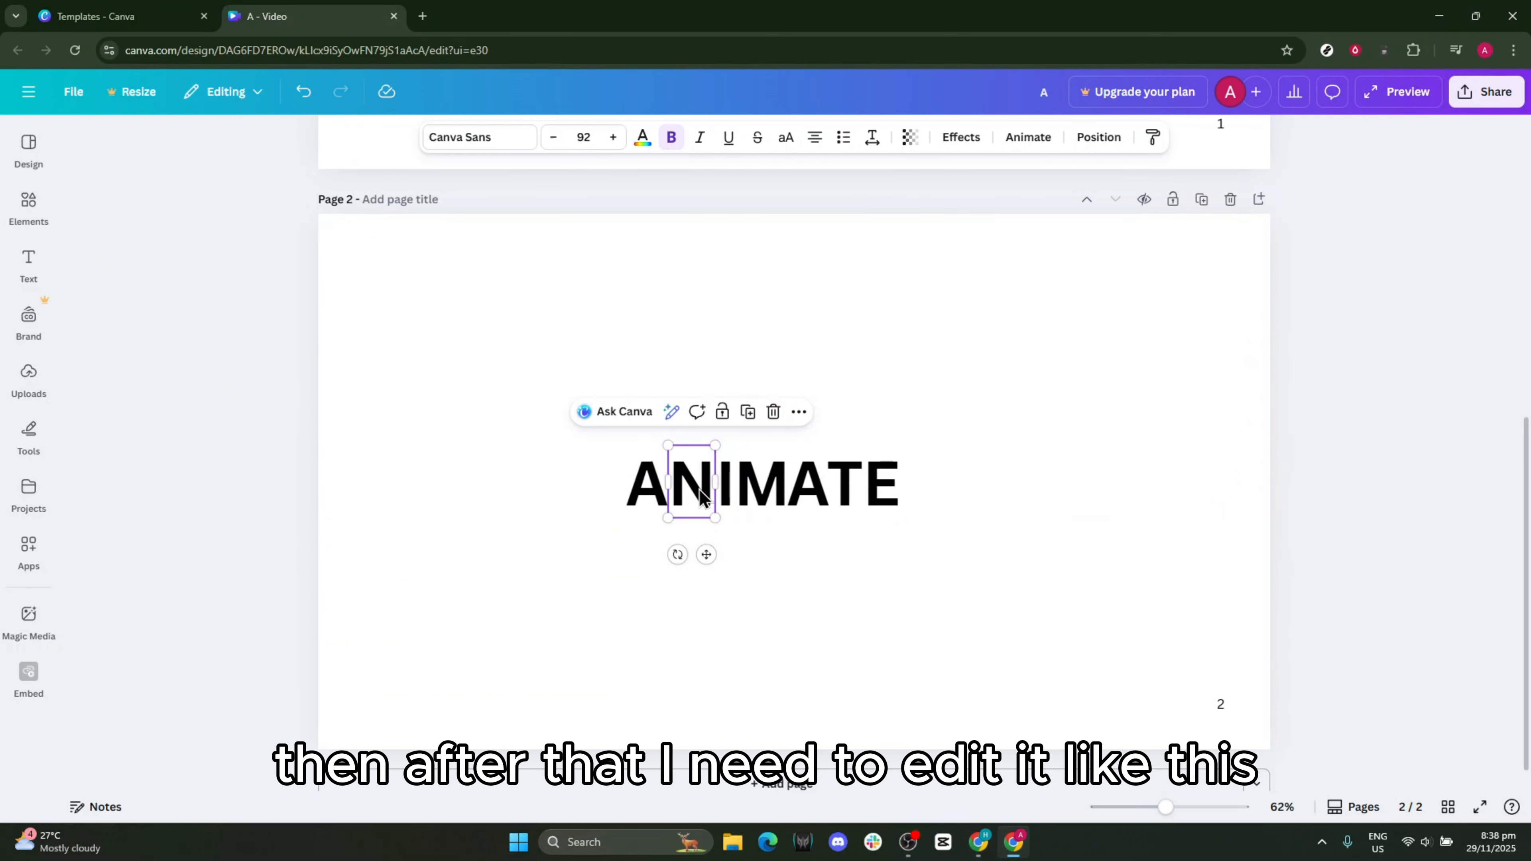
pyautogui.click(648, 486)
pyautogui.moveTo(655, 552); pyautogui.dragTo(661, 552)
pyautogui.click(726, 487)
pyautogui.moveTo(732, 548); pyautogui.dragTo(719, 547)
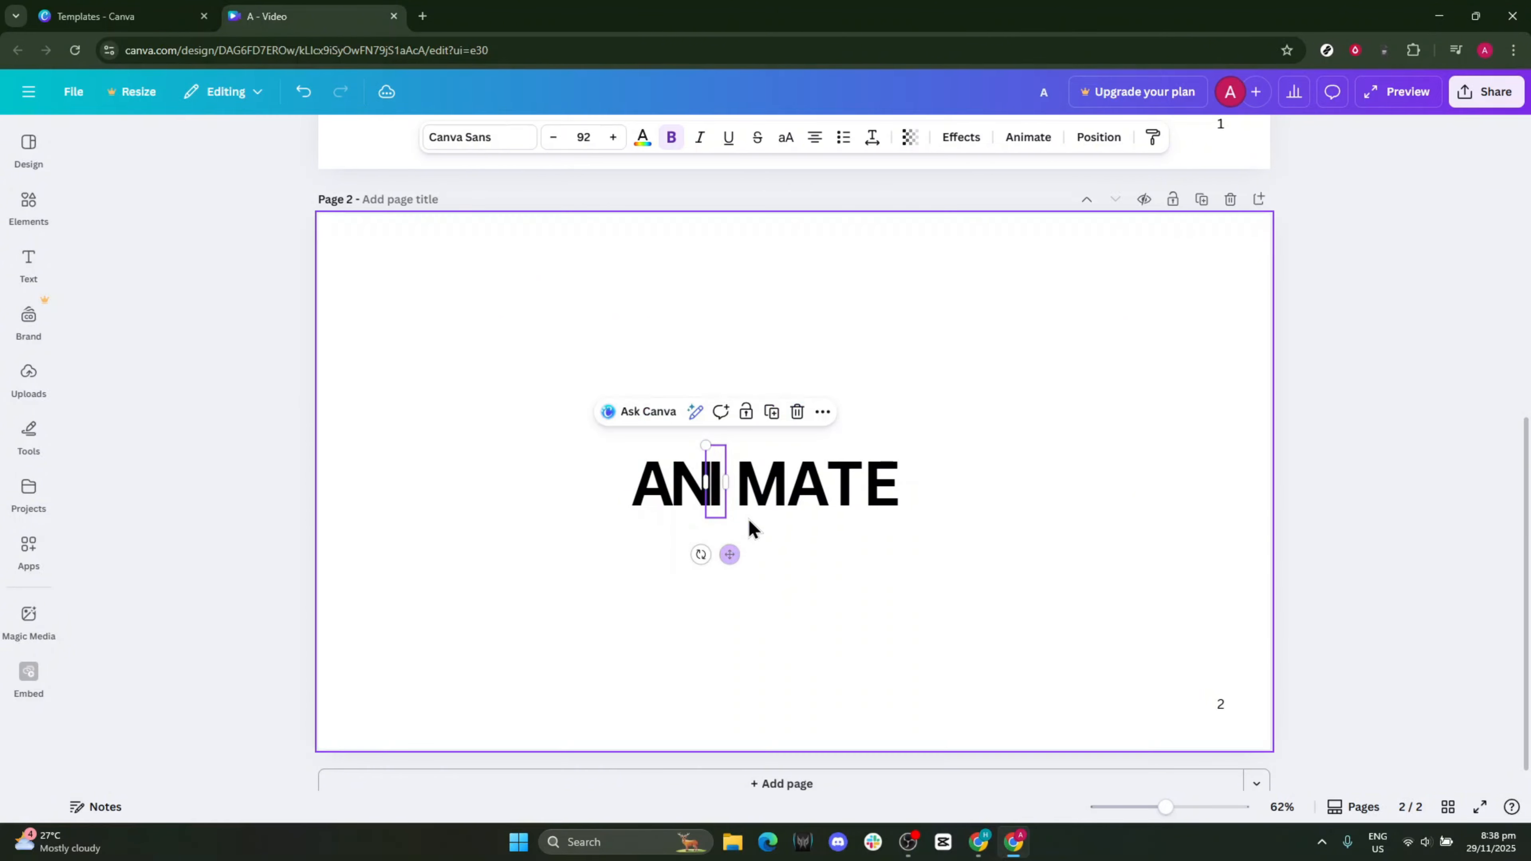
pyautogui.click(761, 494)
pyautogui.moveTo(780, 500); pyautogui.dragTo(834, 485)
pyautogui.moveTo(884, 483); pyautogui.dragTo(862, 484)
# - Rotate the individual letters of ANIMATE on page 2 by slightly different angles
pyautogui.click(654, 490)
pyautogui.click(690, 492)
pyautogui.moveTo(637, 554); pyautogui.dragTo(734, 554)
pyautogui.click(743, 492)
pyautogui.click(787, 497)
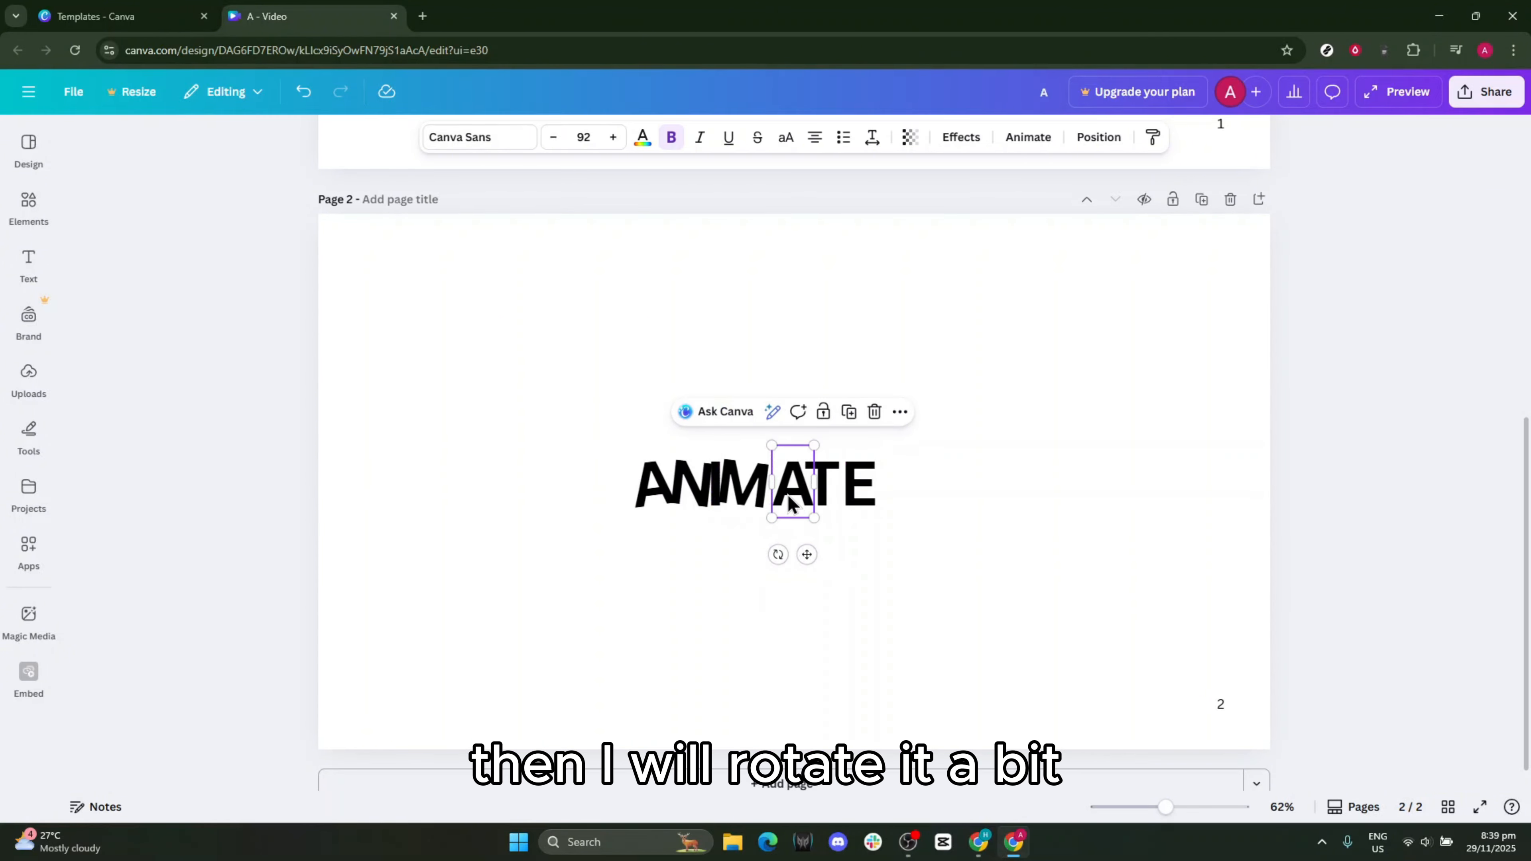
pyautogui.moveTo(787, 496); pyautogui.dragTo(787, 491)
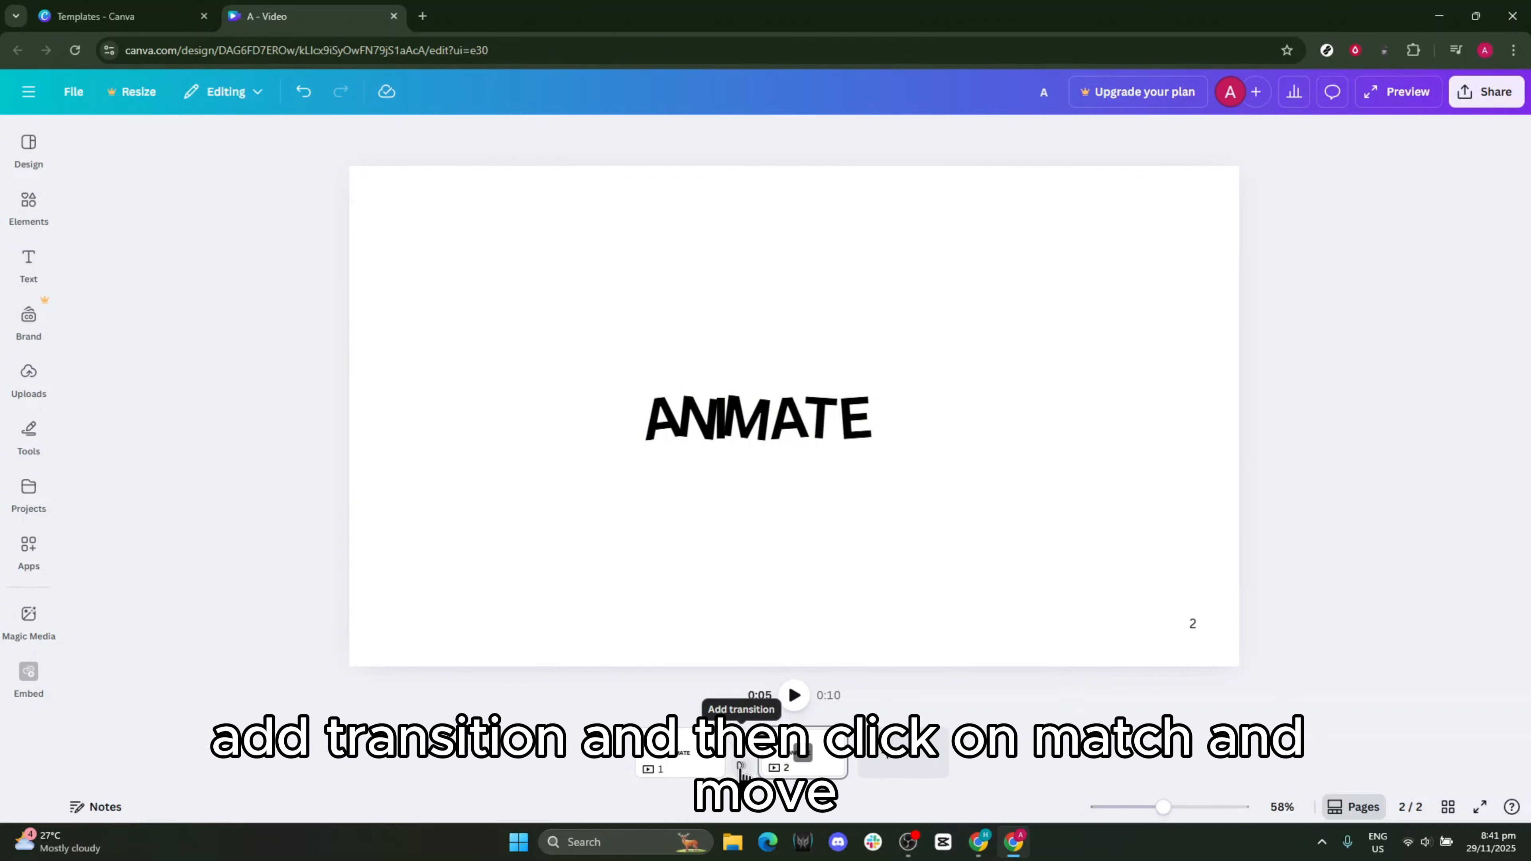
# - Apply the Match & Move transition between pages 1 and 2 and play it back
pyautogui.click(740, 765)
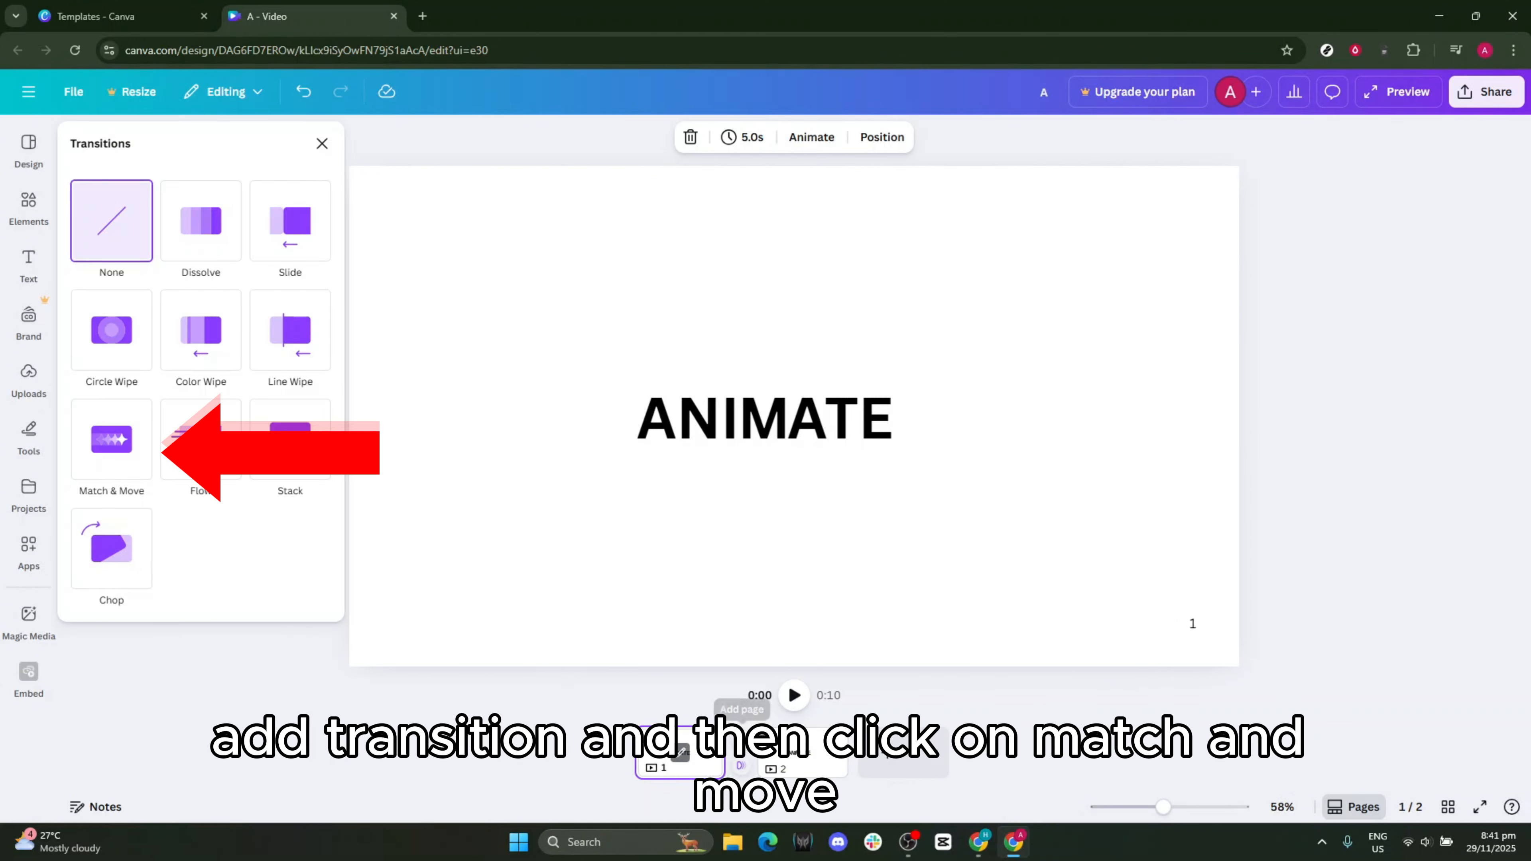
pyautogui.click(120, 447)
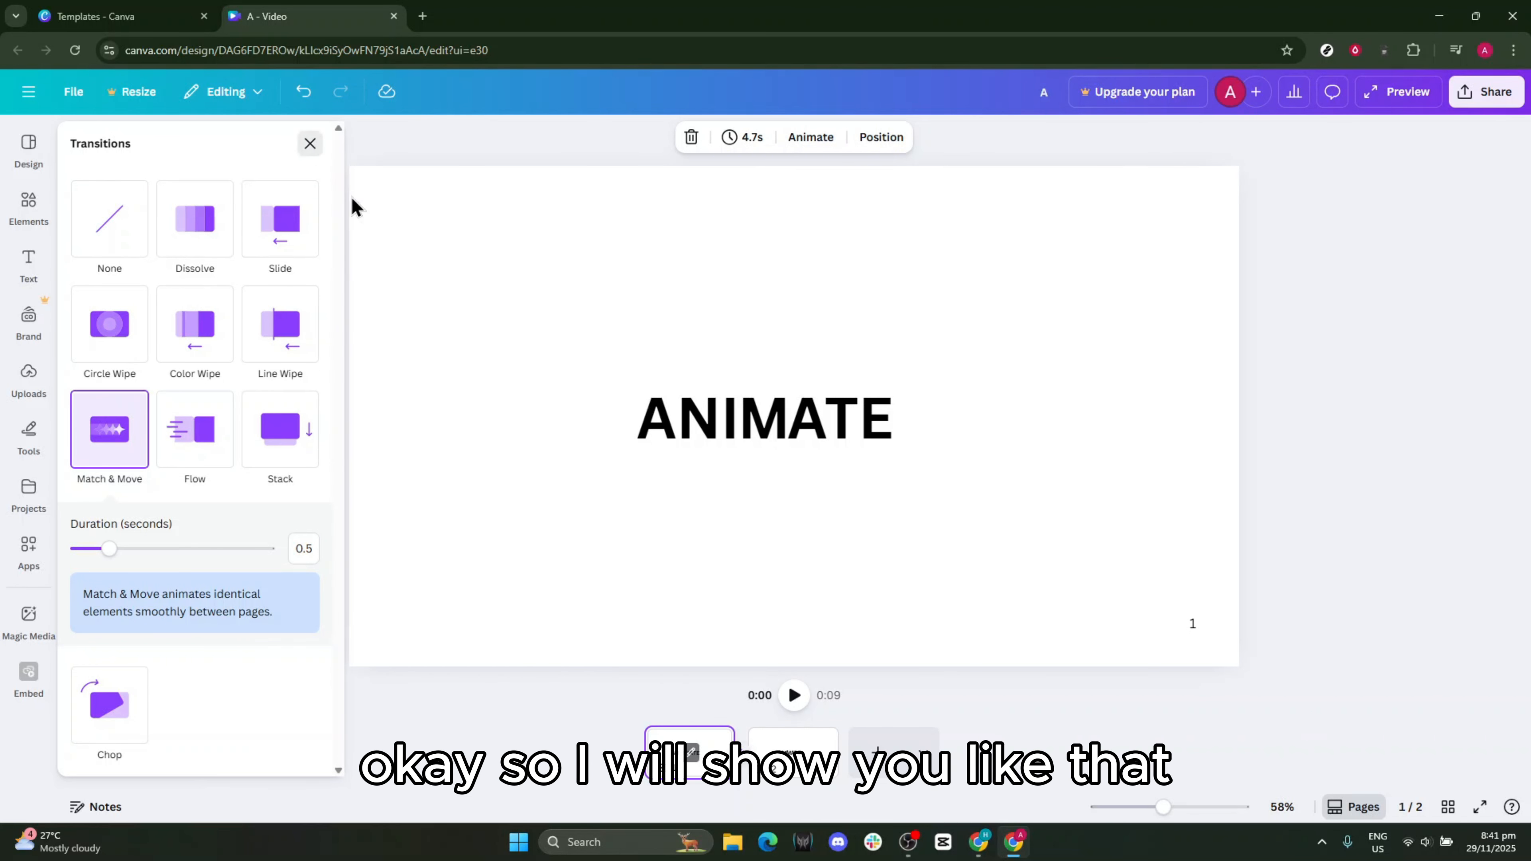
pyautogui.click(794, 695)
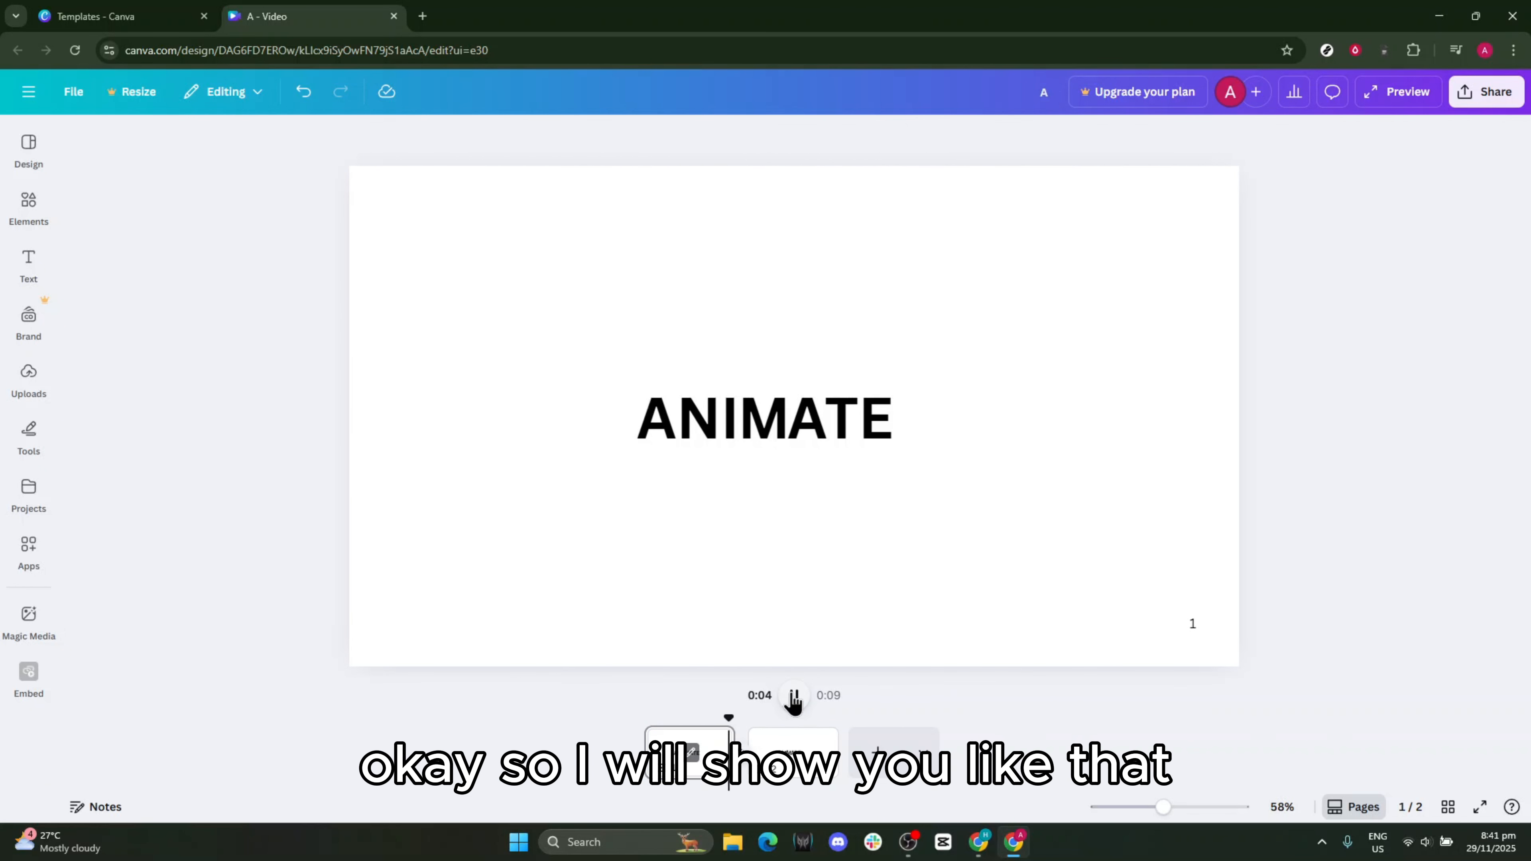
pyautogui.click(793, 697)
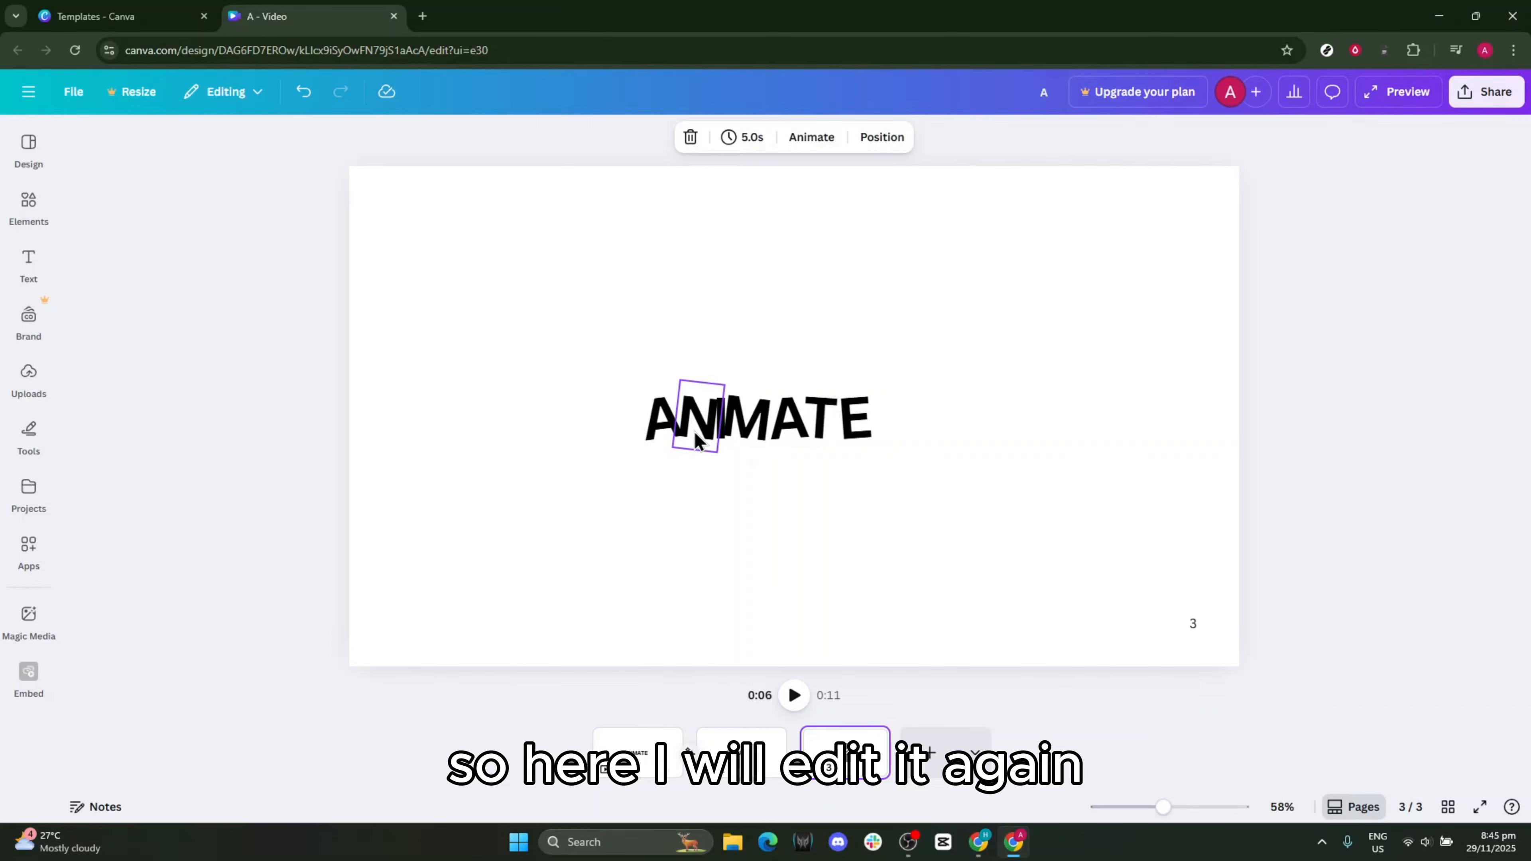
# - Move the letters of ANIMATE closer together on page 3 and select the whole word
pyautogui.click(699, 449)
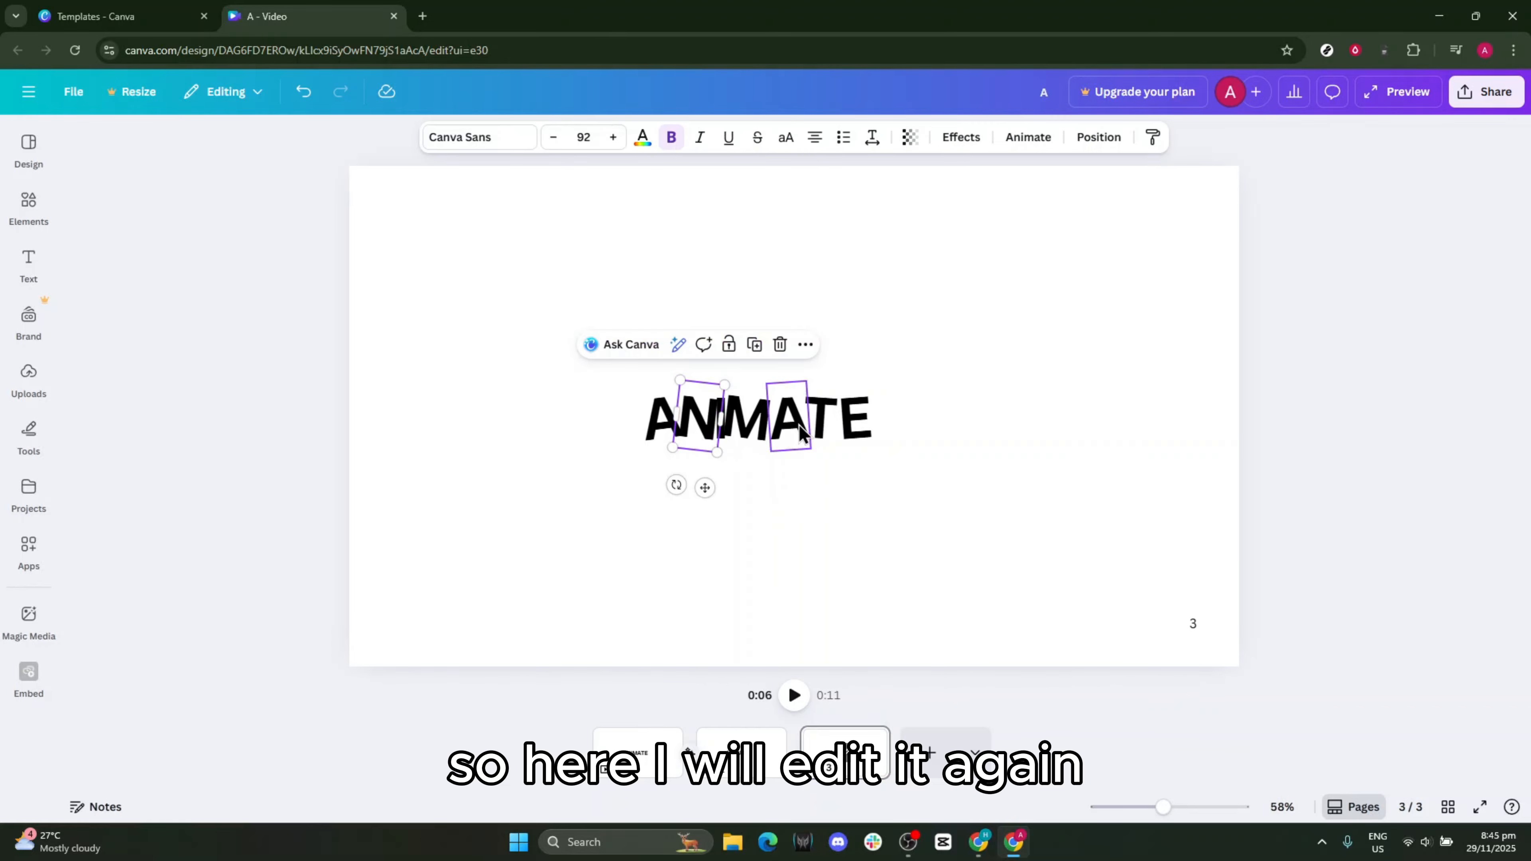
pyautogui.click(844, 429)
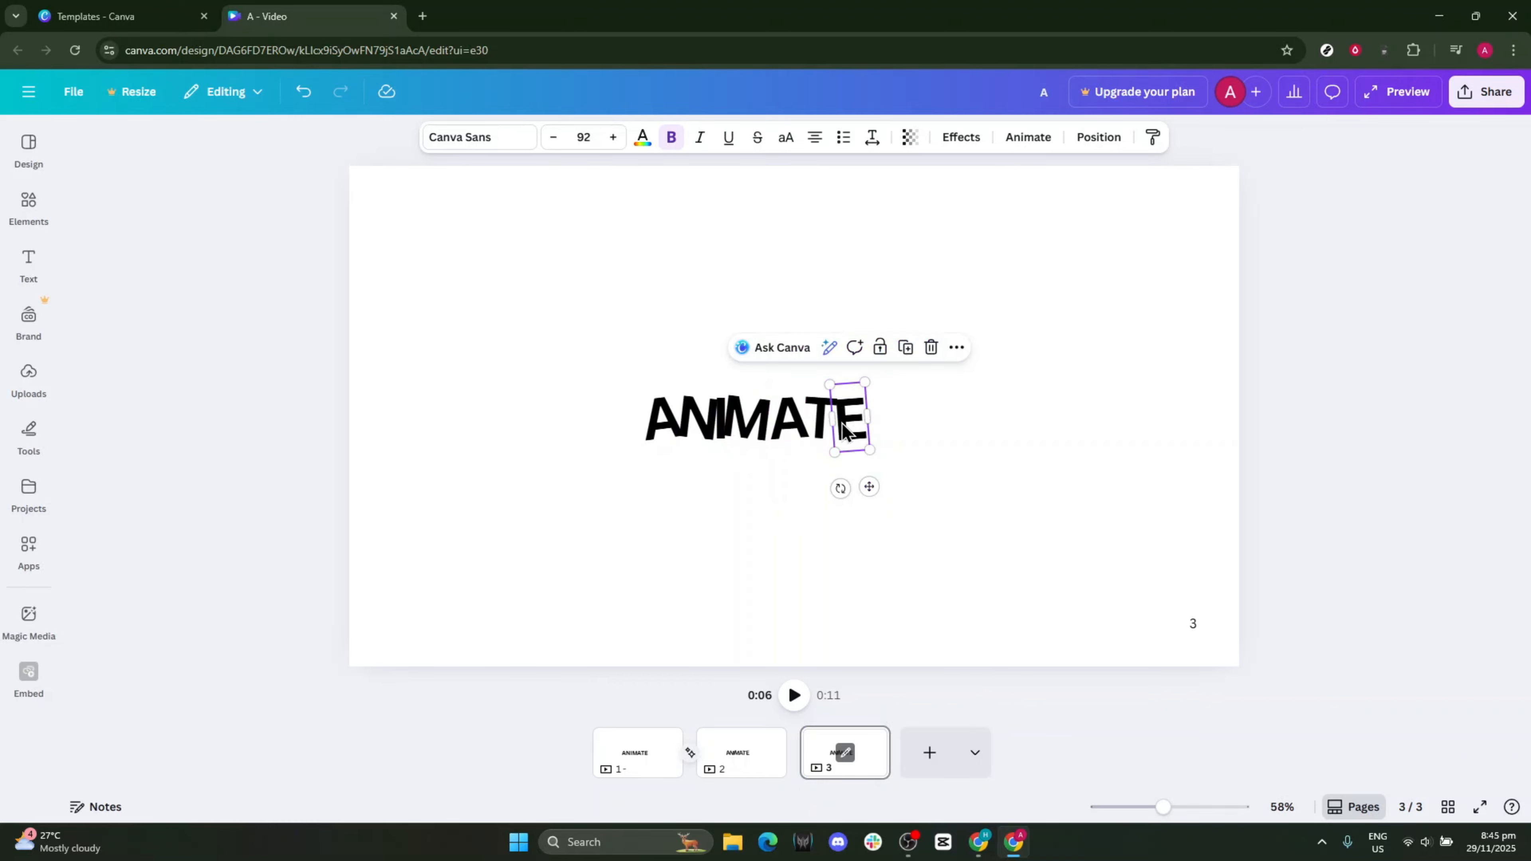
pyautogui.click(859, 434)
pyautogui.moveTo(818, 429); pyautogui.dragTo(853, 435)
pyautogui.moveTo(661, 435); pyautogui.dragTo(662, 434)
pyautogui.moveTo(605, 355); pyautogui.dragTo(899, 482)
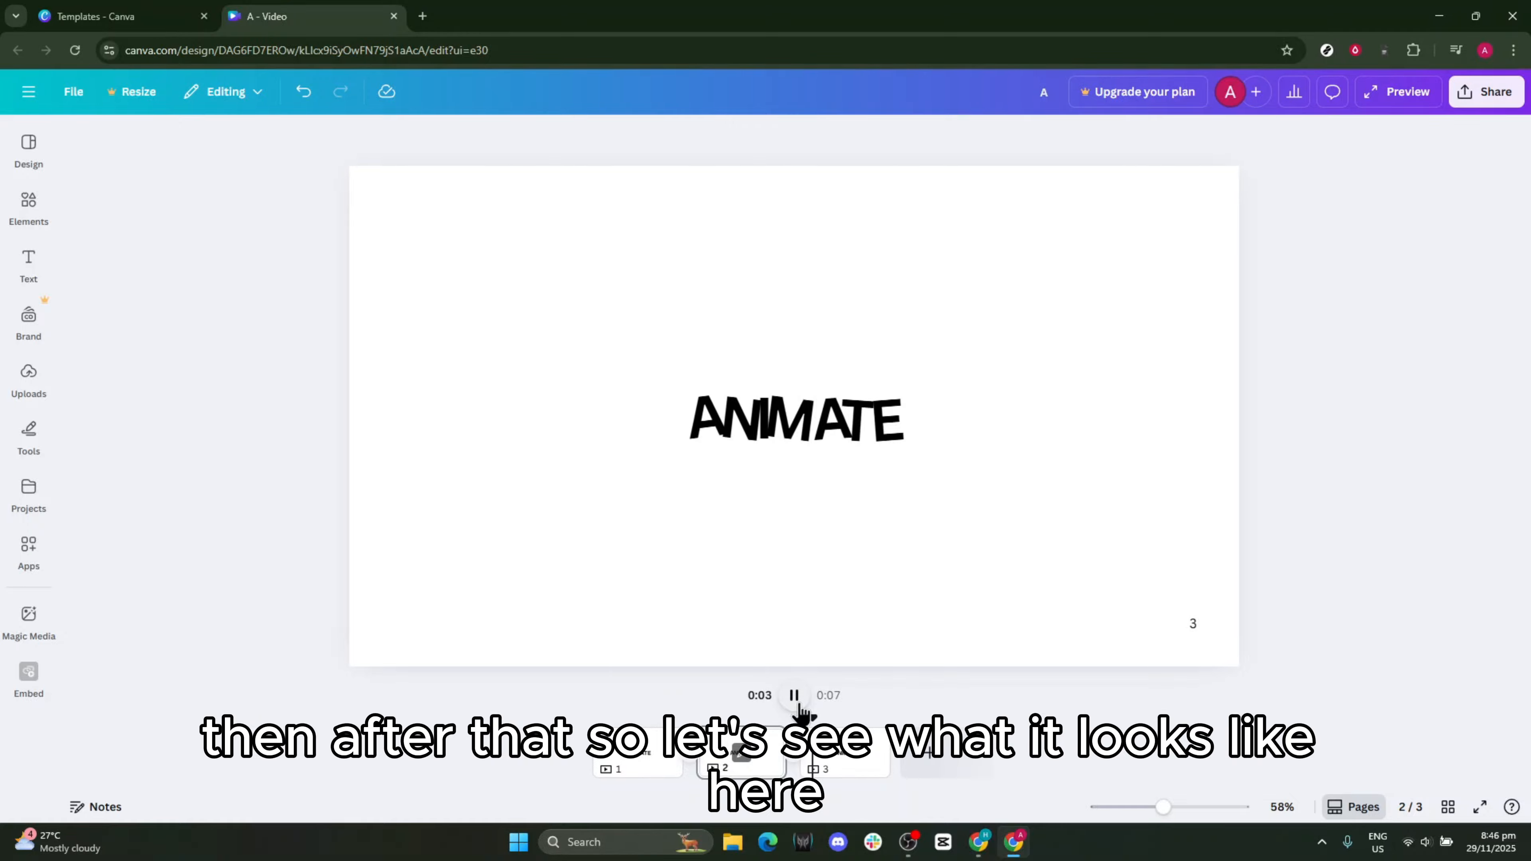
# - Stop the preview playback and duplicate page 3
pyautogui.click(798, 704)
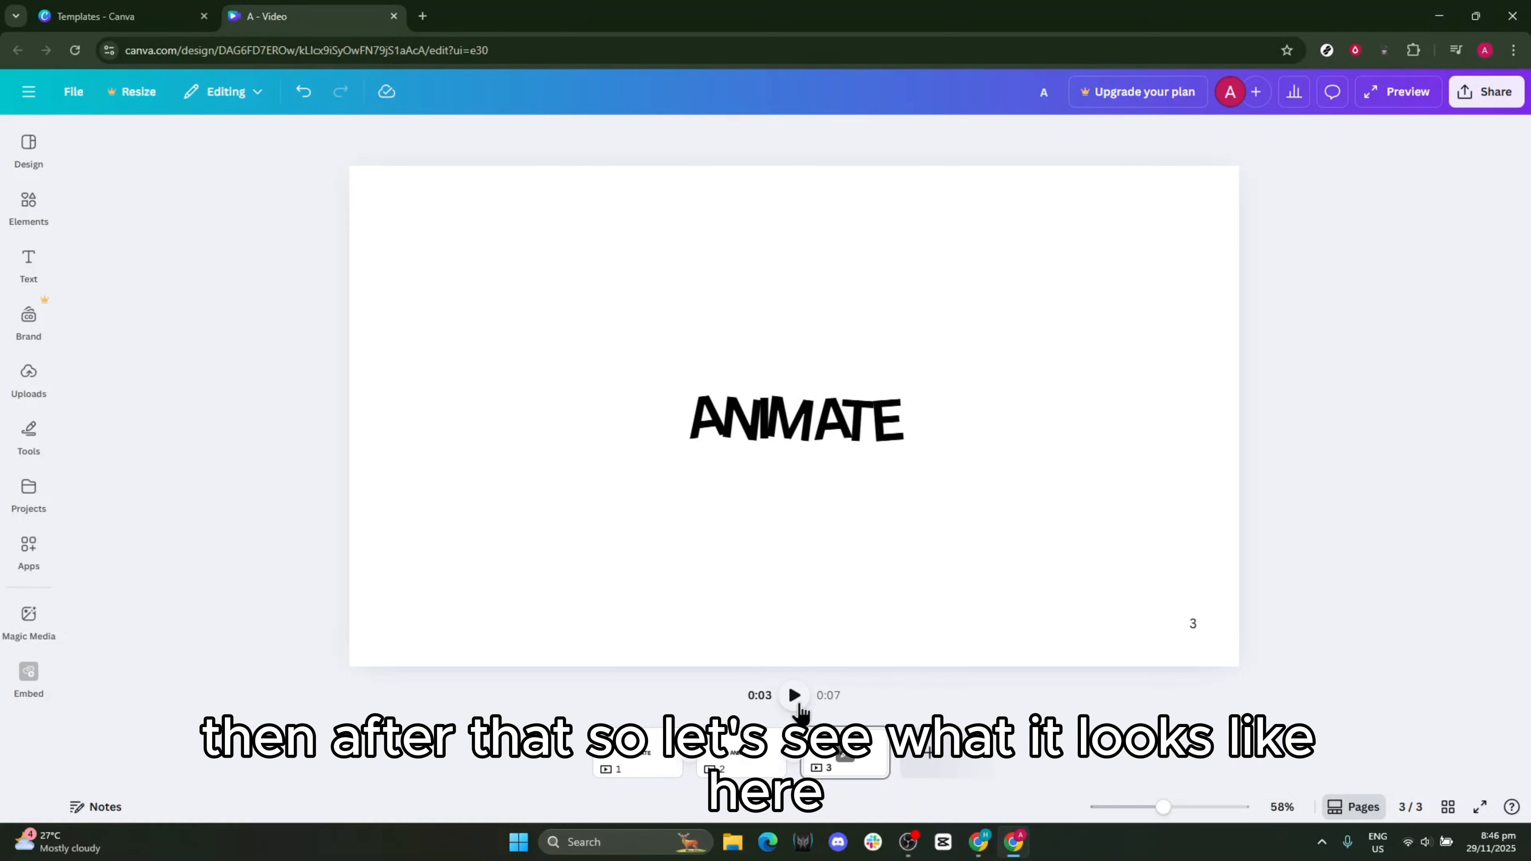
pyautogui.click(868, 739)
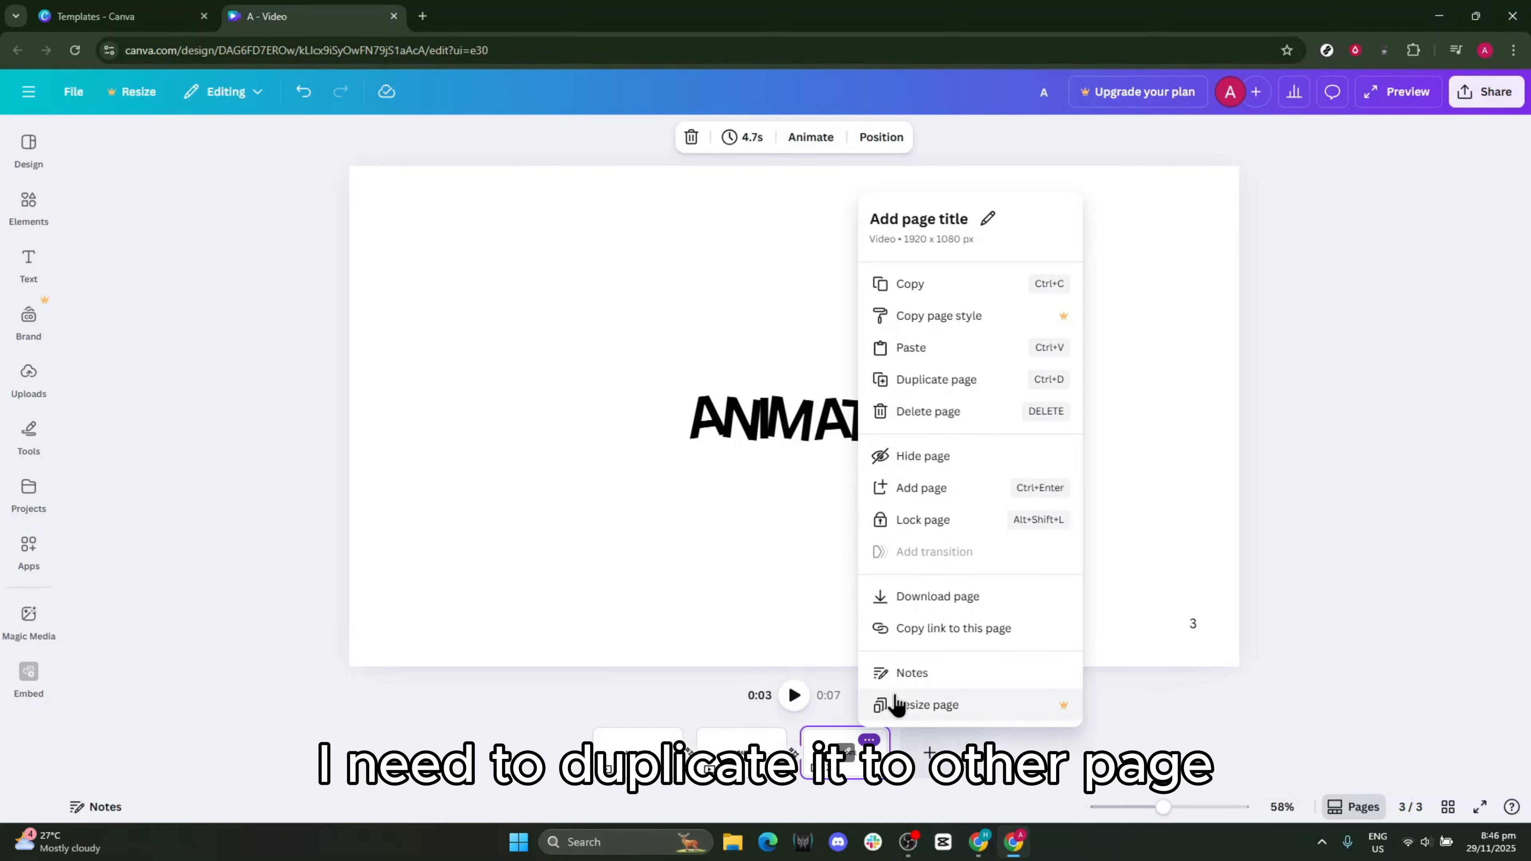
pyautogui.click(914, 389)
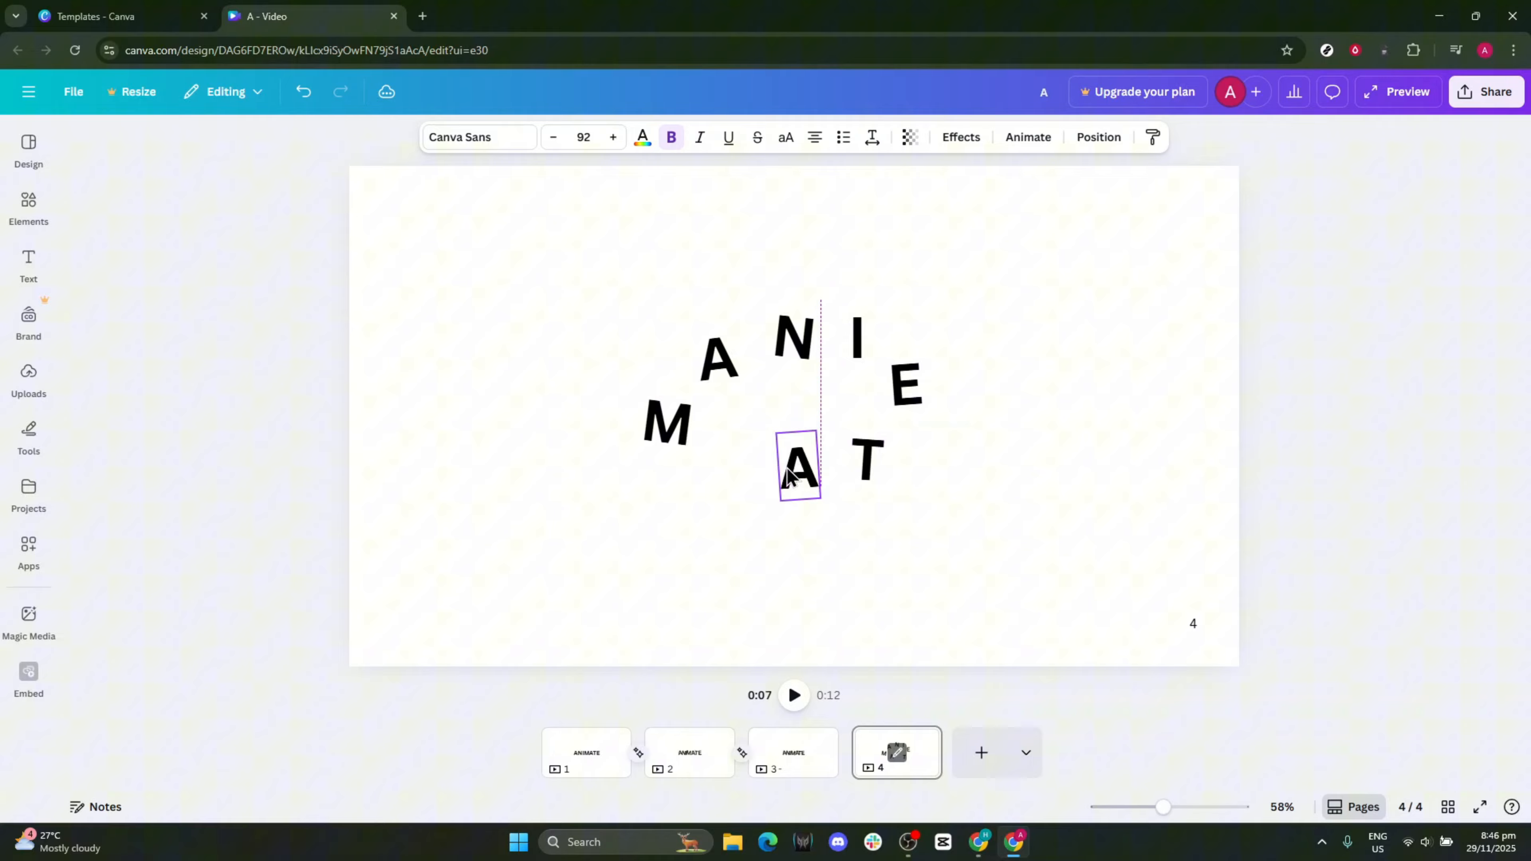
# - Select all the scattered letters on page 4, enlarge them together to font size 197 and reposition them around the page center
pyautogui.click(950, 475)
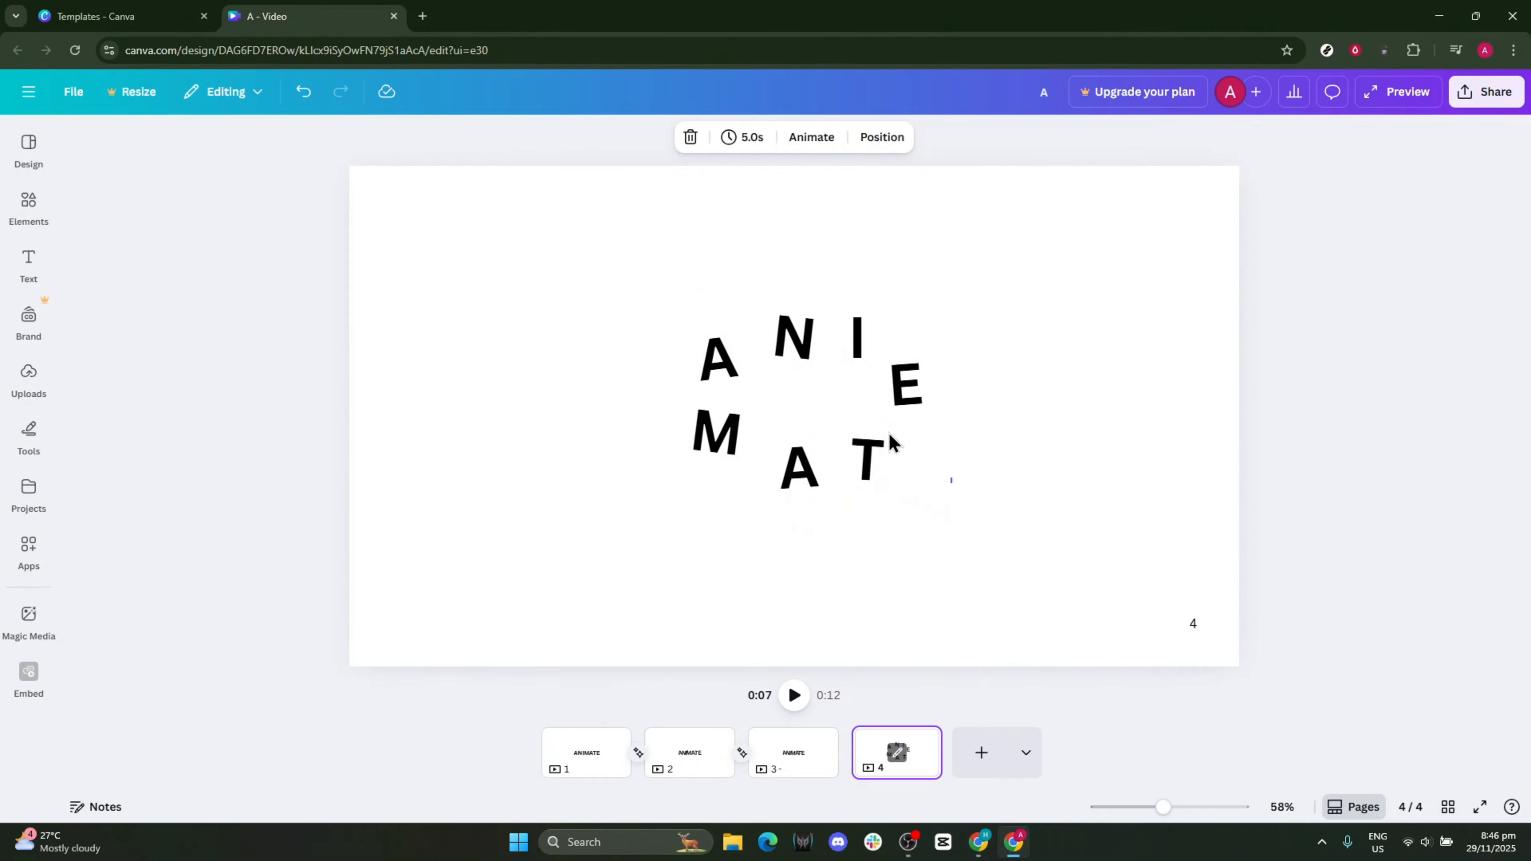
pyautogui.moveTo(954, 501); pyautogui.dragTo(630, 283)
pyautogui.moveTo(924, 501); pyautogui.dragTo(1121, 660)
pyautogui.moveTo(882, 427); pyautogui.dragTo(759, 365)
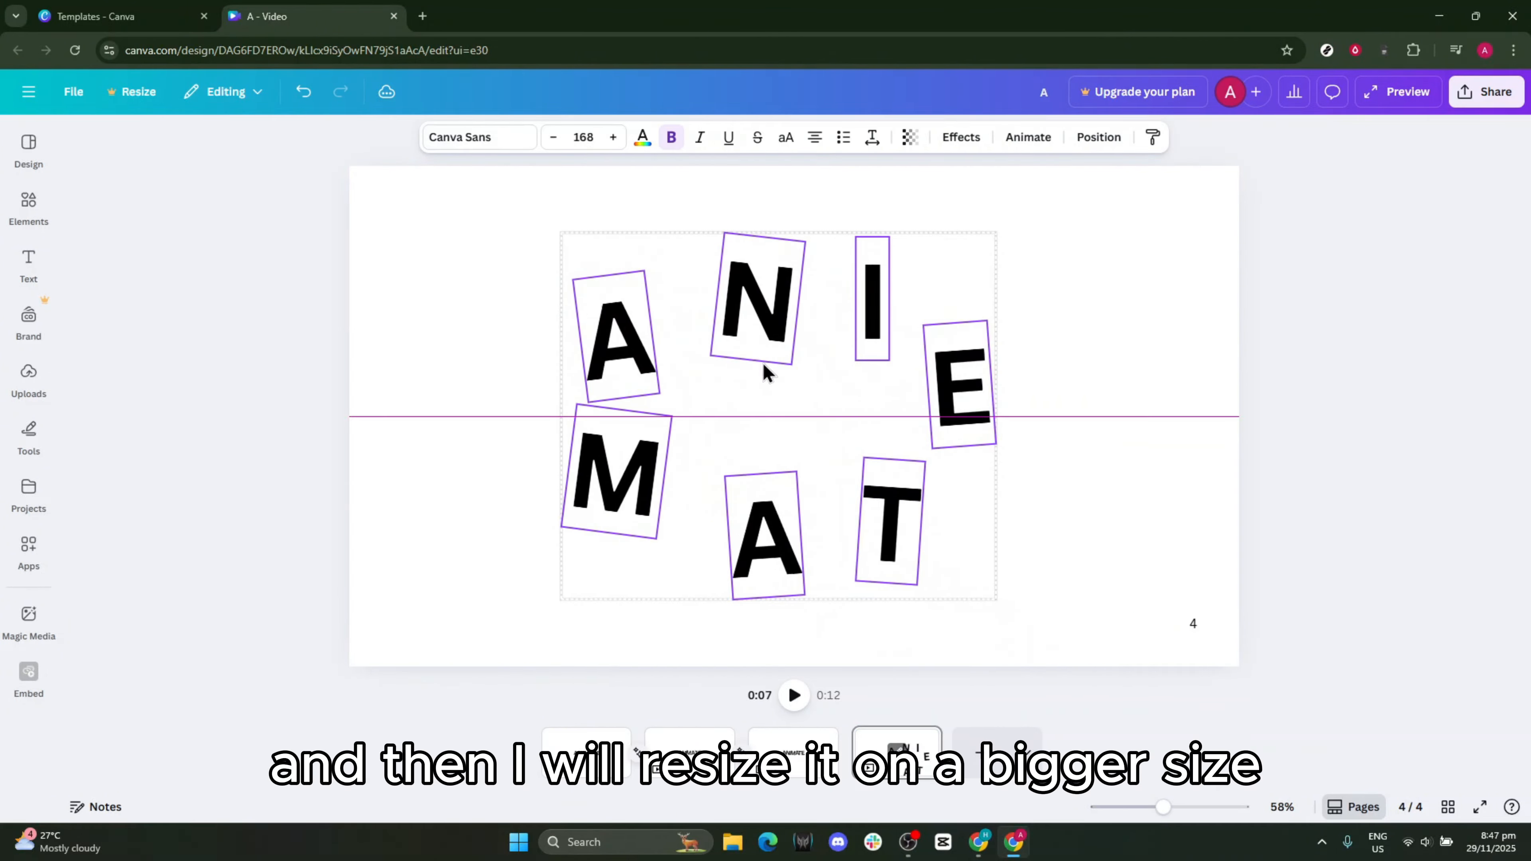
pyautogui.moveTo(990, 598); pyautogui.dragTo(1070, 663)
pyautogui.moveTo(891, 461); pyautogui.dragTo(853, 423)
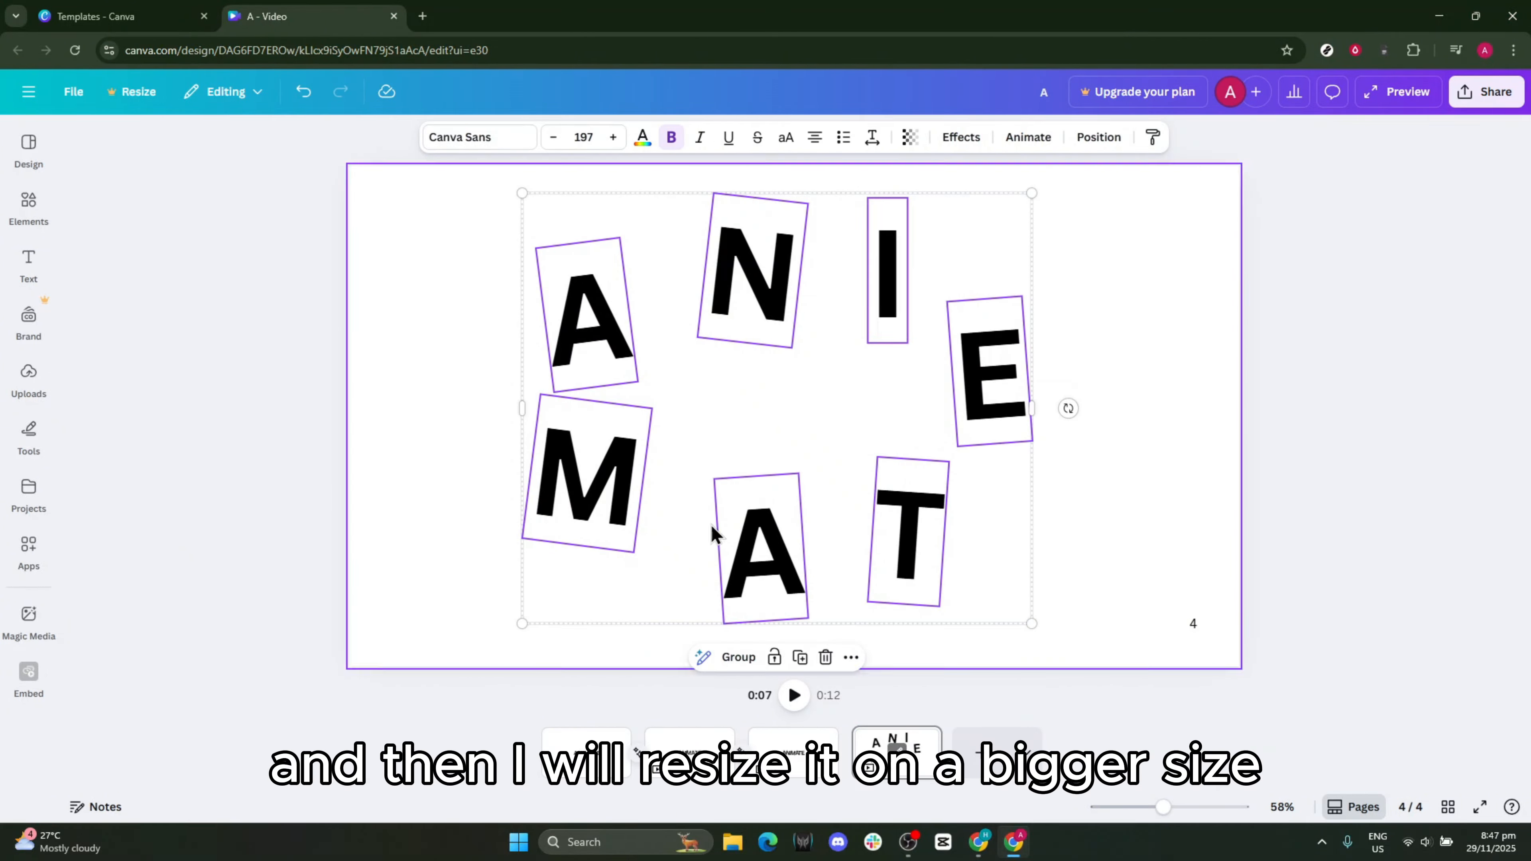
pyautogui.click(29, 326)
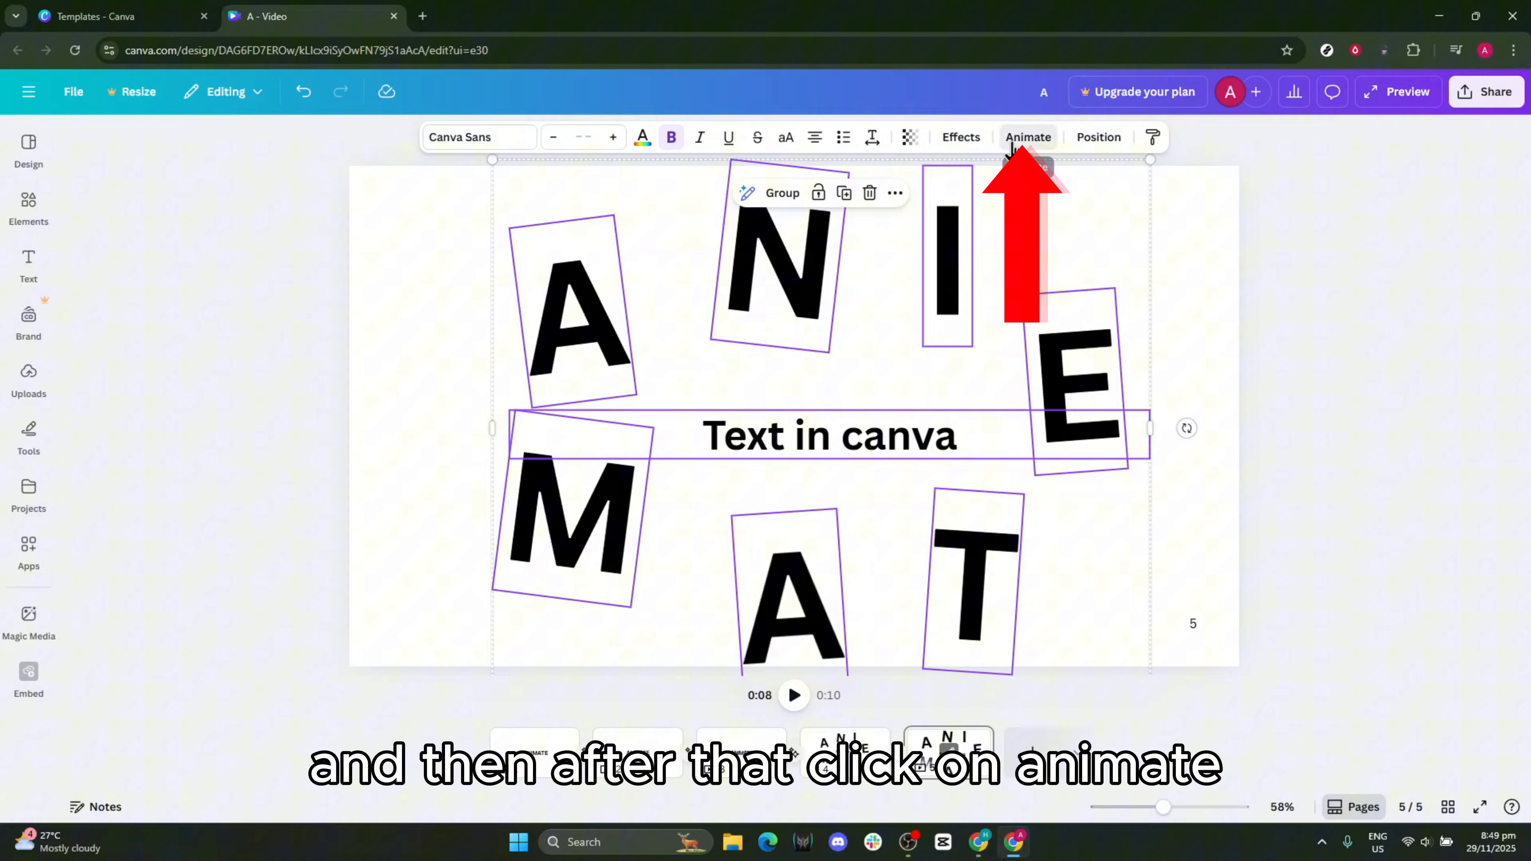
# - Apply the Wiggle add-on animation to all the selected letters and the "Text in canva" text on page 5
pyautogui.click(1028, 136)
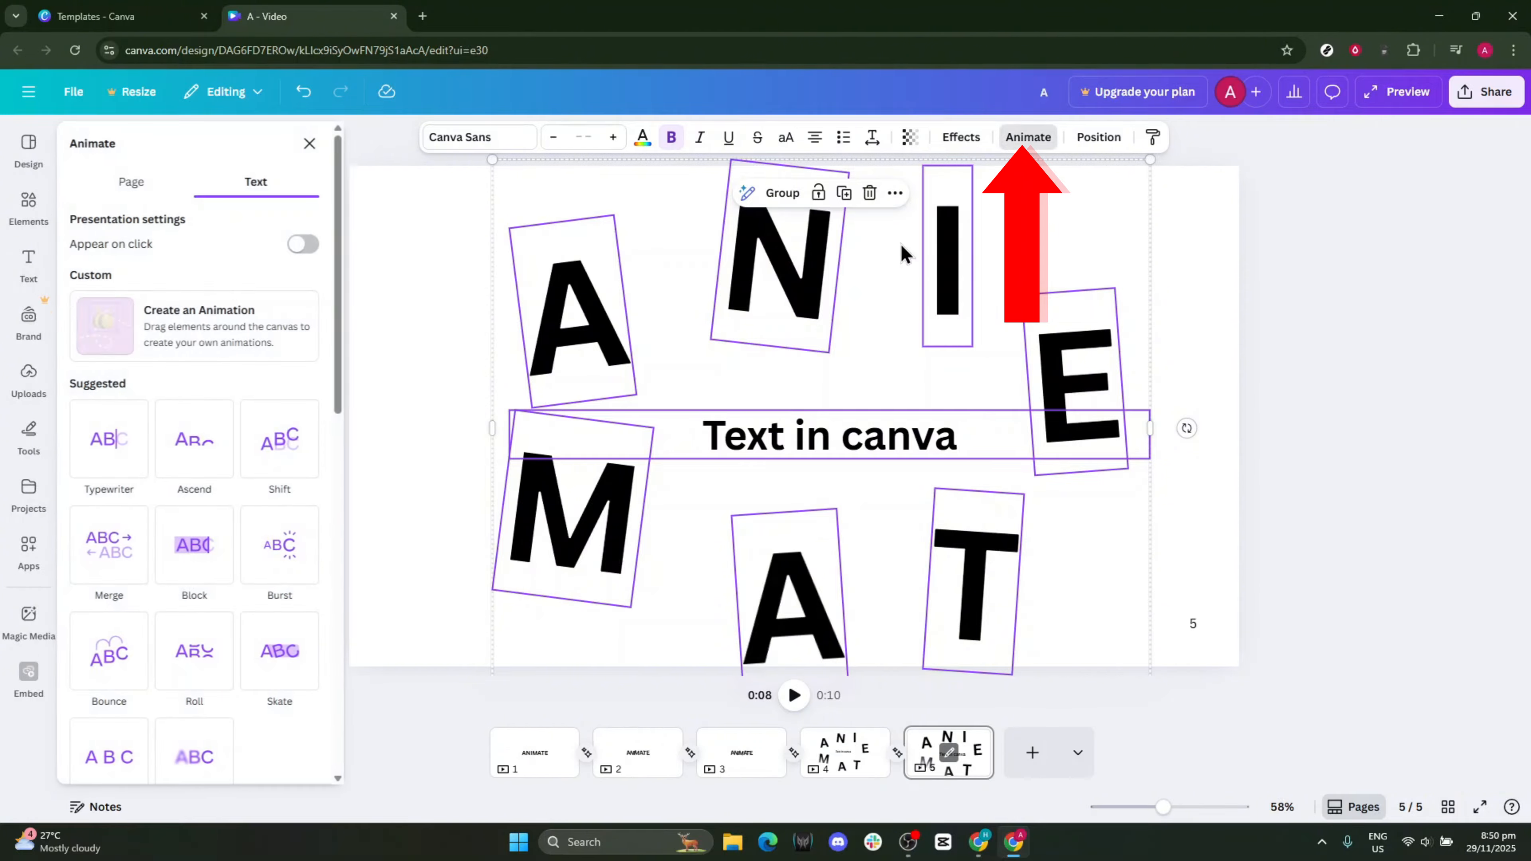
pyautogui.moveTo(345, 344); pyautogui.dragTo(310, 835)
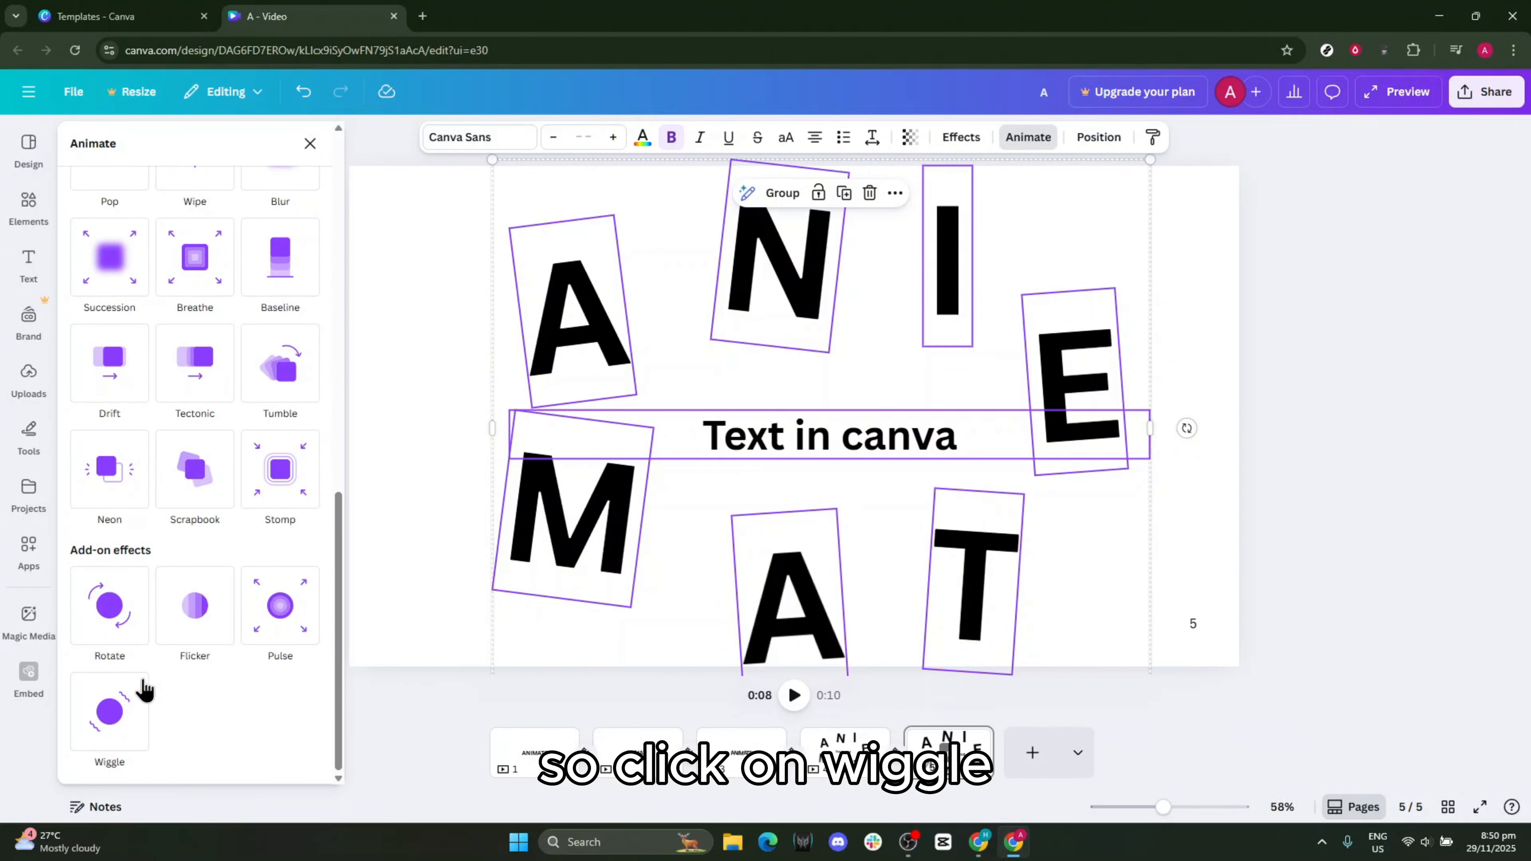
pyautogui.click(101, 721)
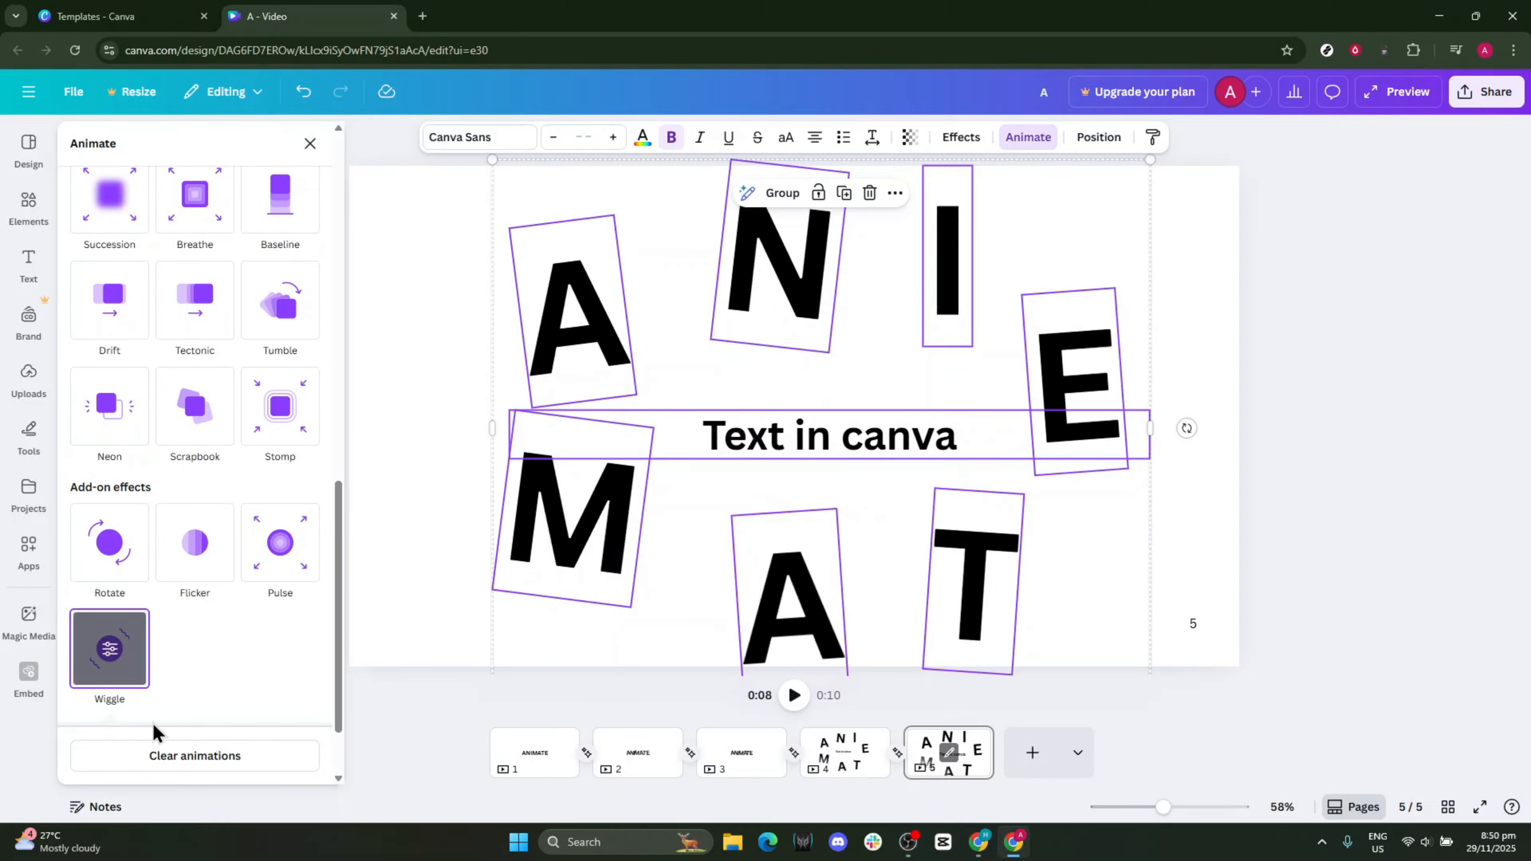
pyautogui.click(310, 144)
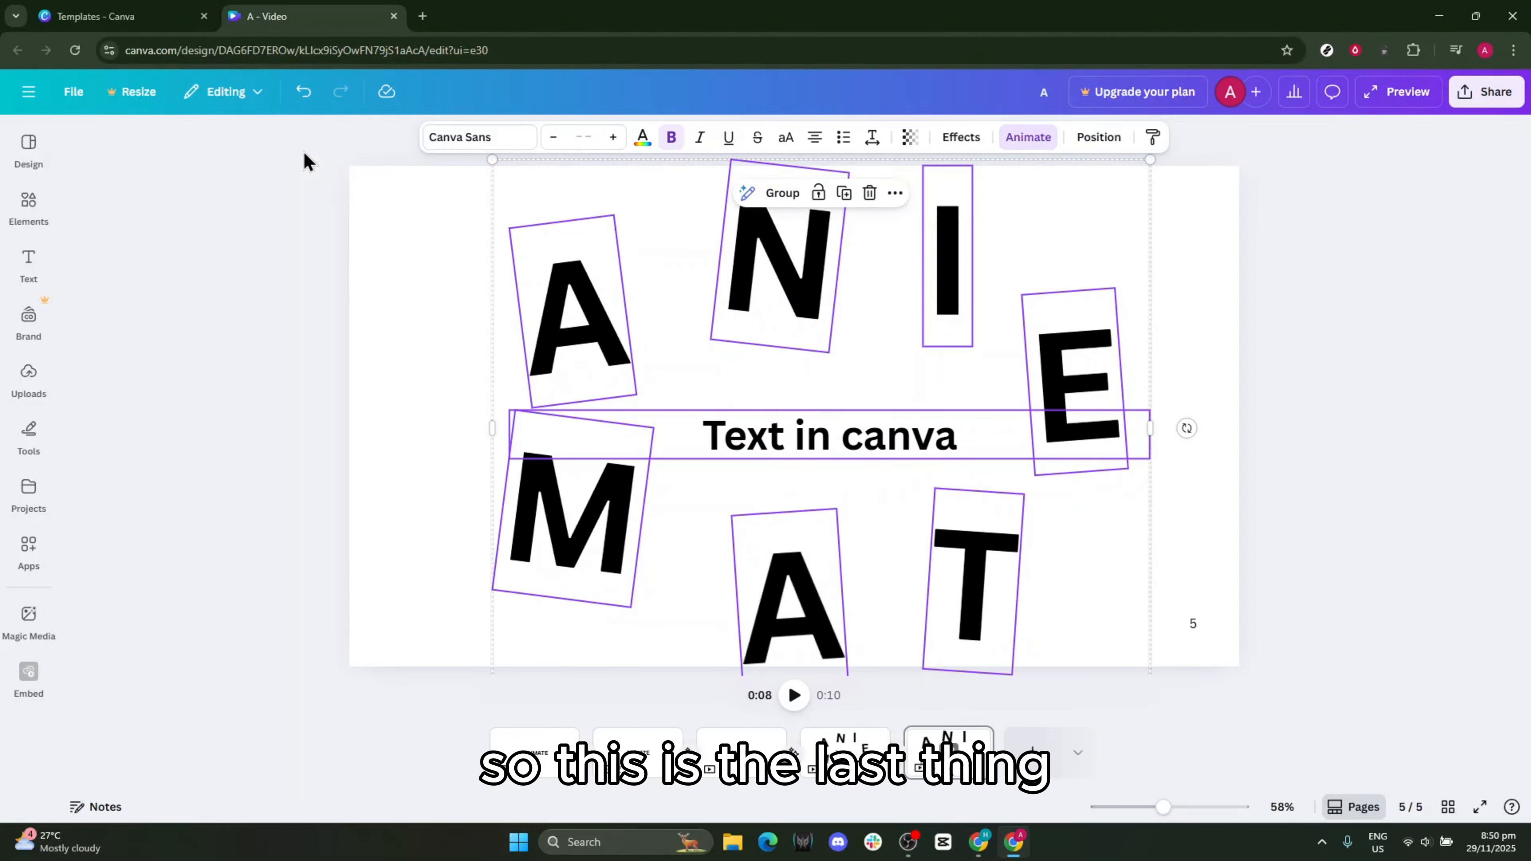
# - Shorten the page durations of pages 3, 4 and 5 individually, without applying the timing to all pages
pyautogui.click(742, 754)
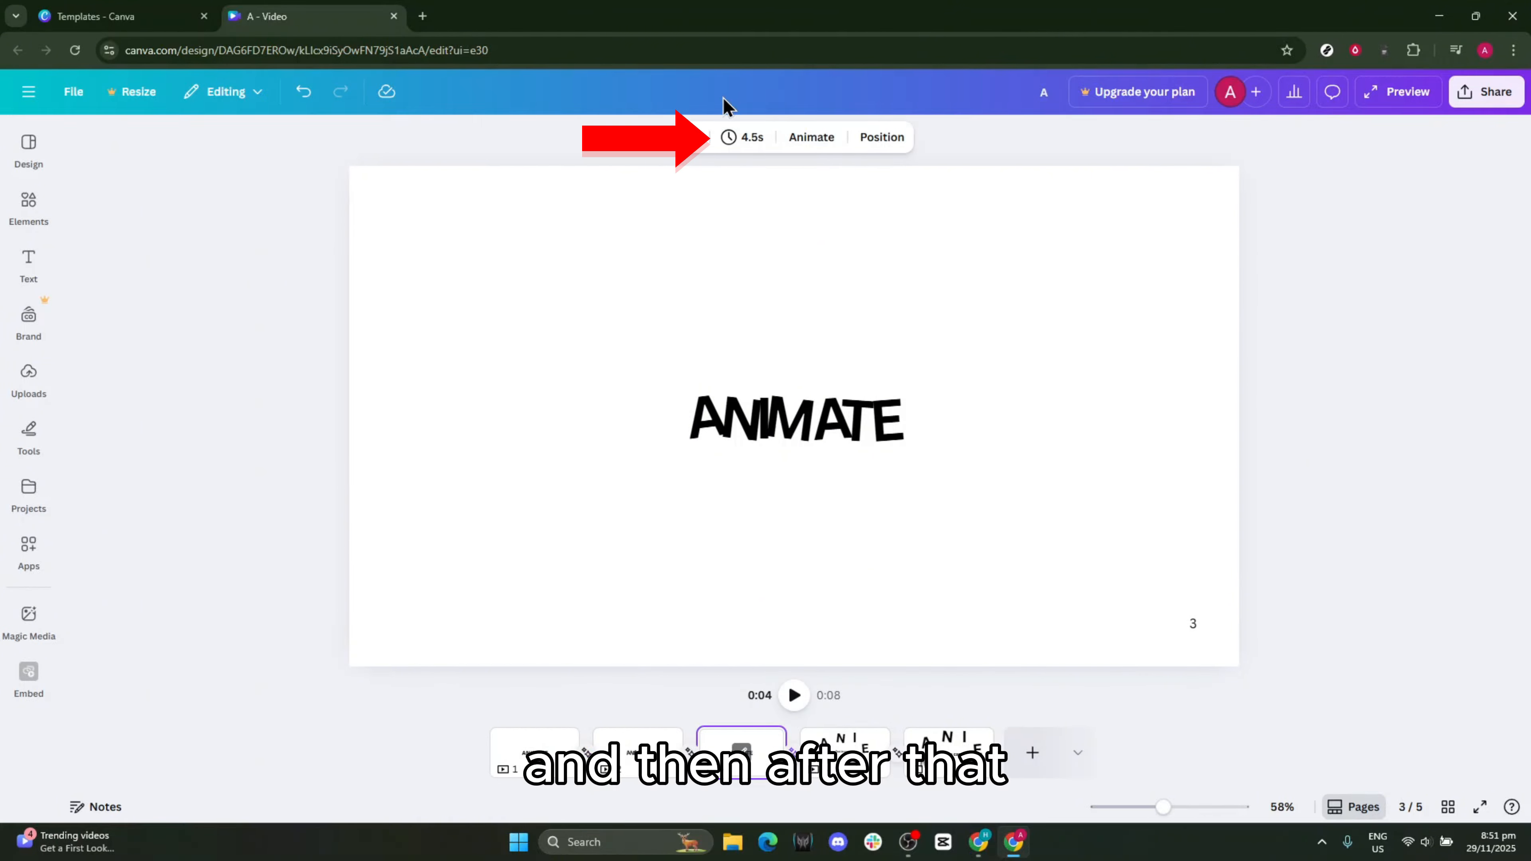
pyautogui.click(746, 138)
pyautogui.click(839, 206)
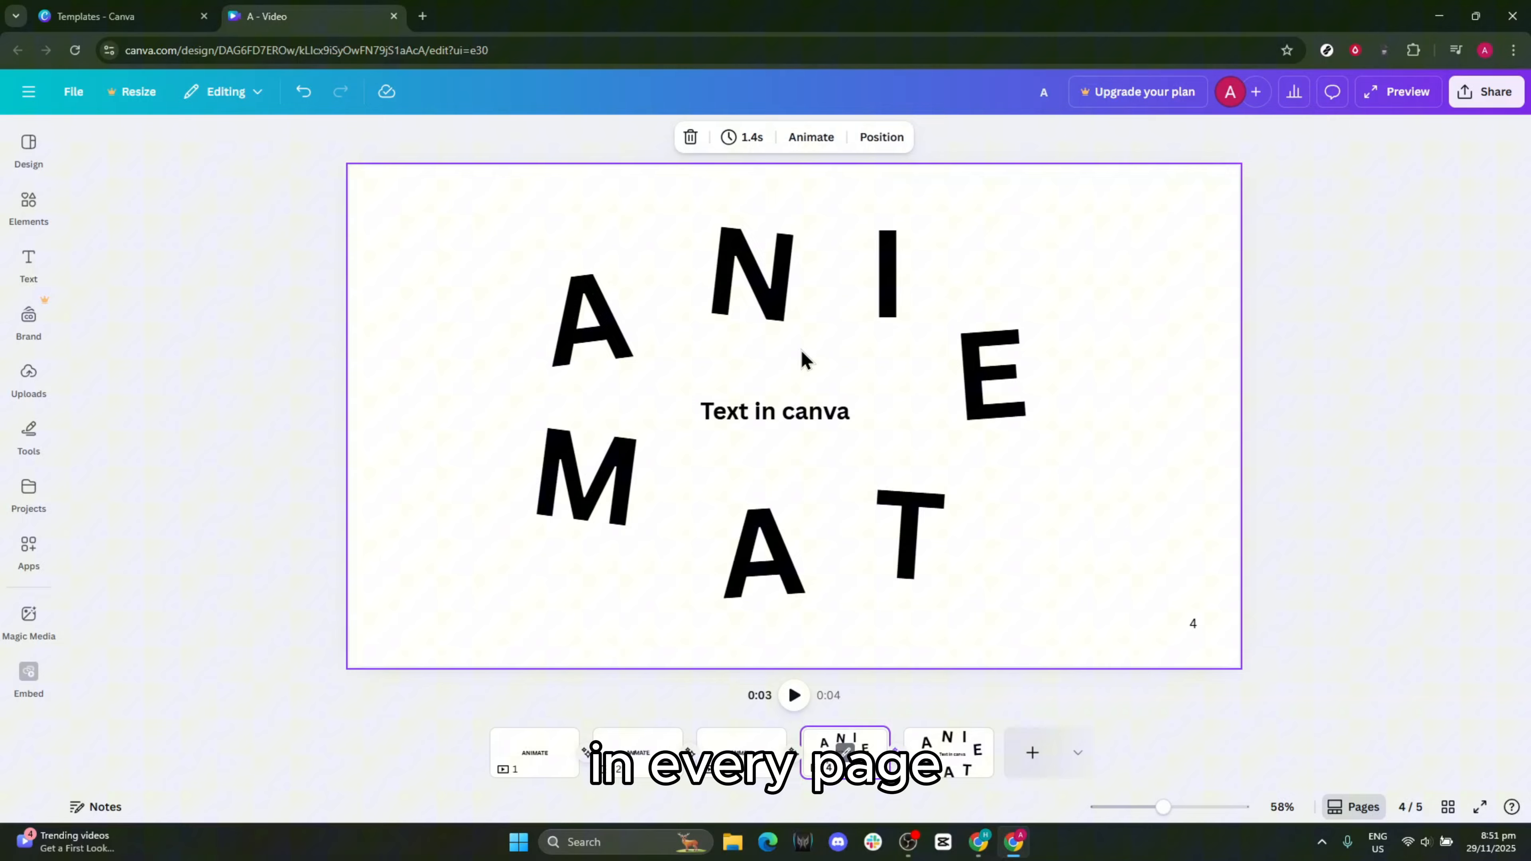
pyautogui.click(743, 141)
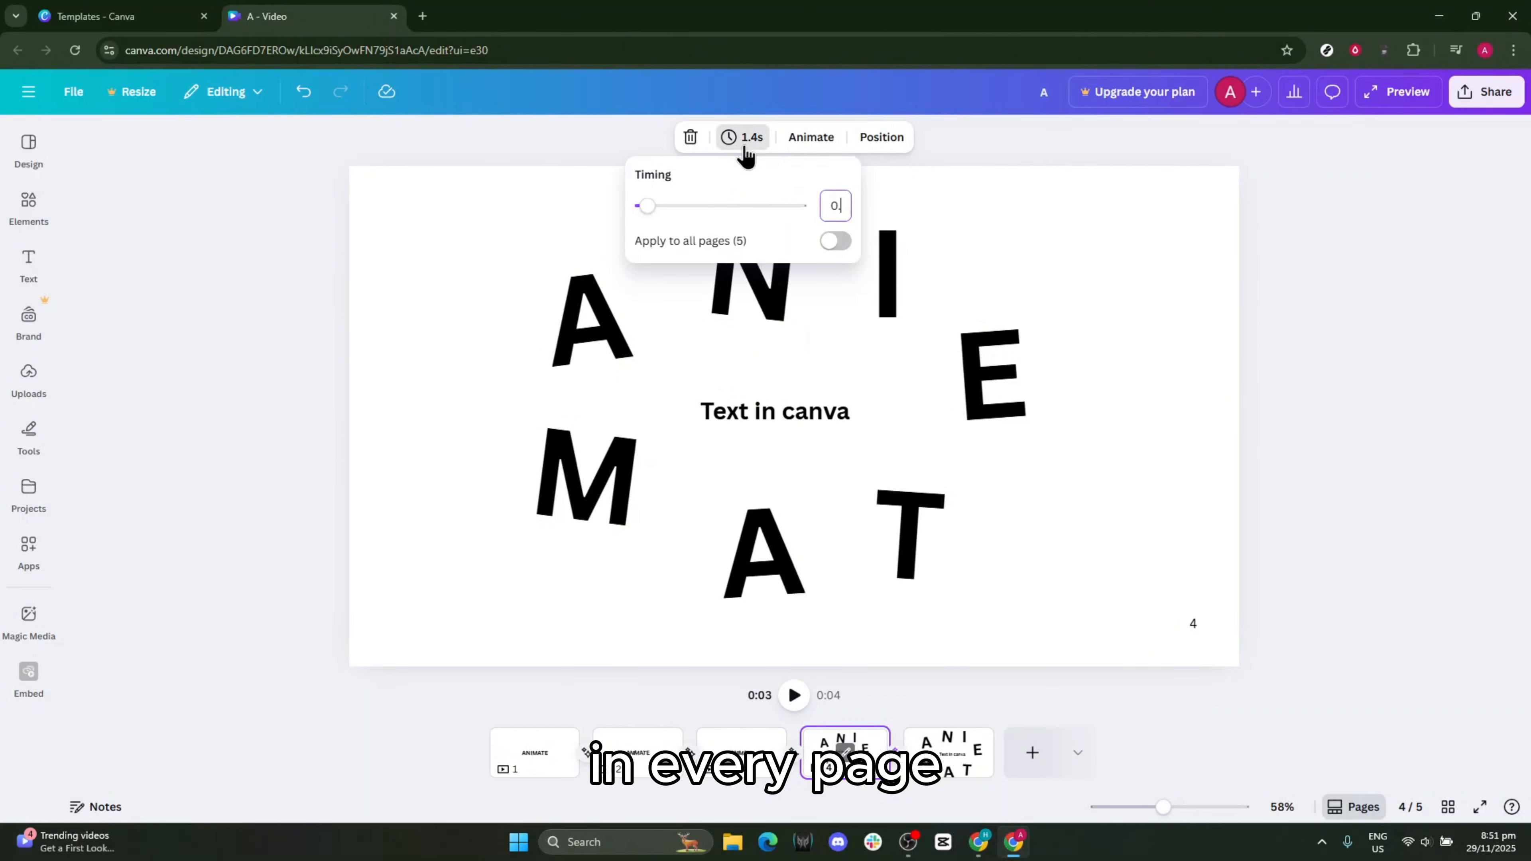
pyautogui.click(959, 772)
pyautogui.click(743, 137)
# - Shorten the page durations of pages 2 and 1 individually
pyautogui.click(638, 753)
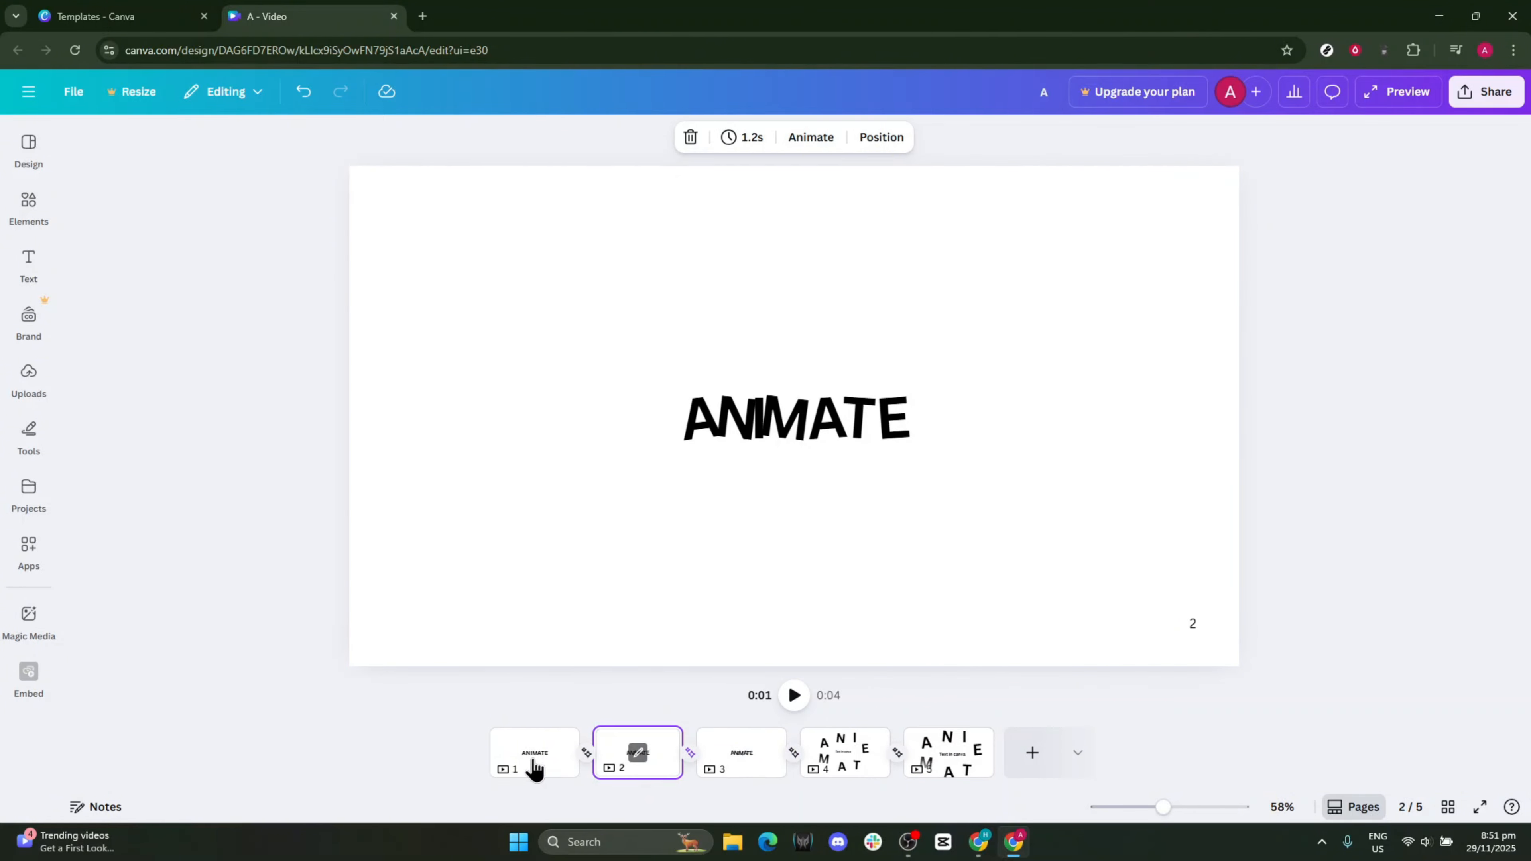
pyautogui.click(748, 137)
pyautogui.click(534, 753)
pyautogui.click(748, 137)
pyautogui.write('0.')
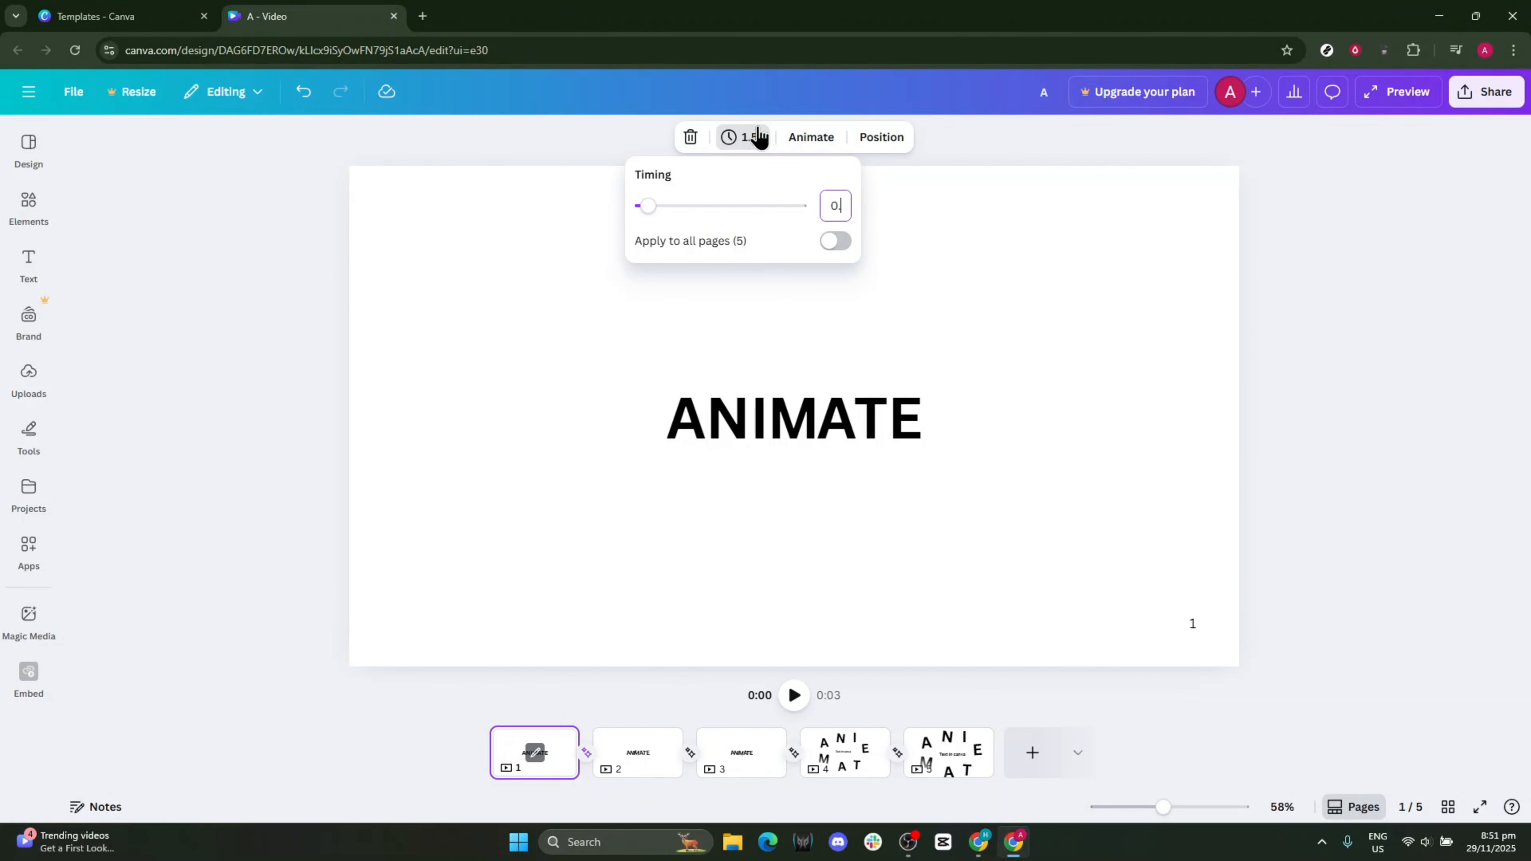